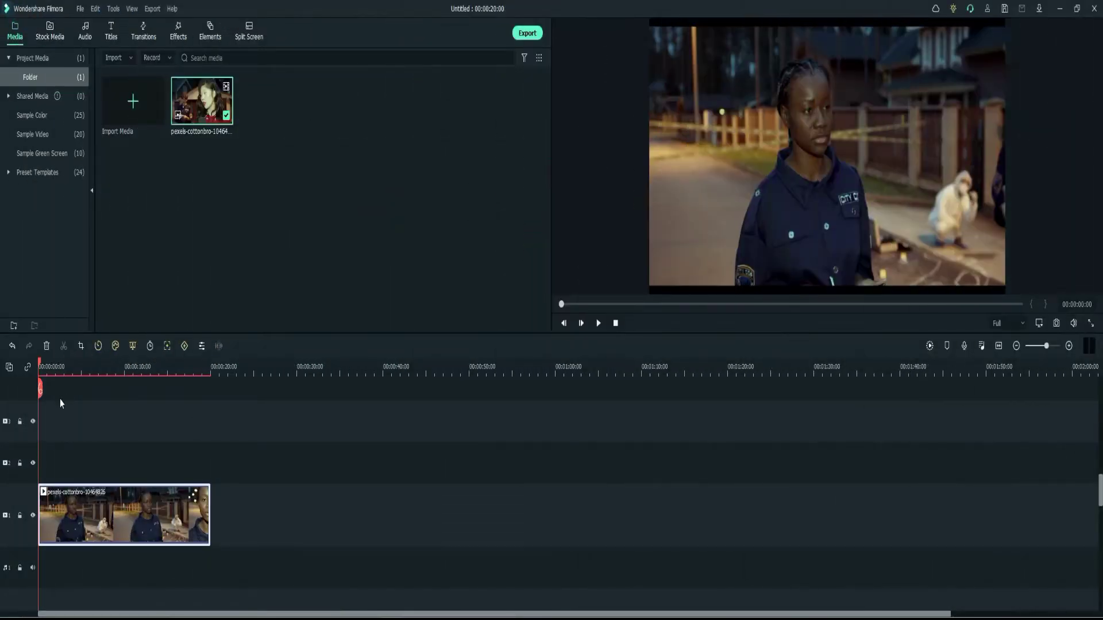
Preview the crime-scene clip and make the first cut at about 00:00:02:10
key("space")
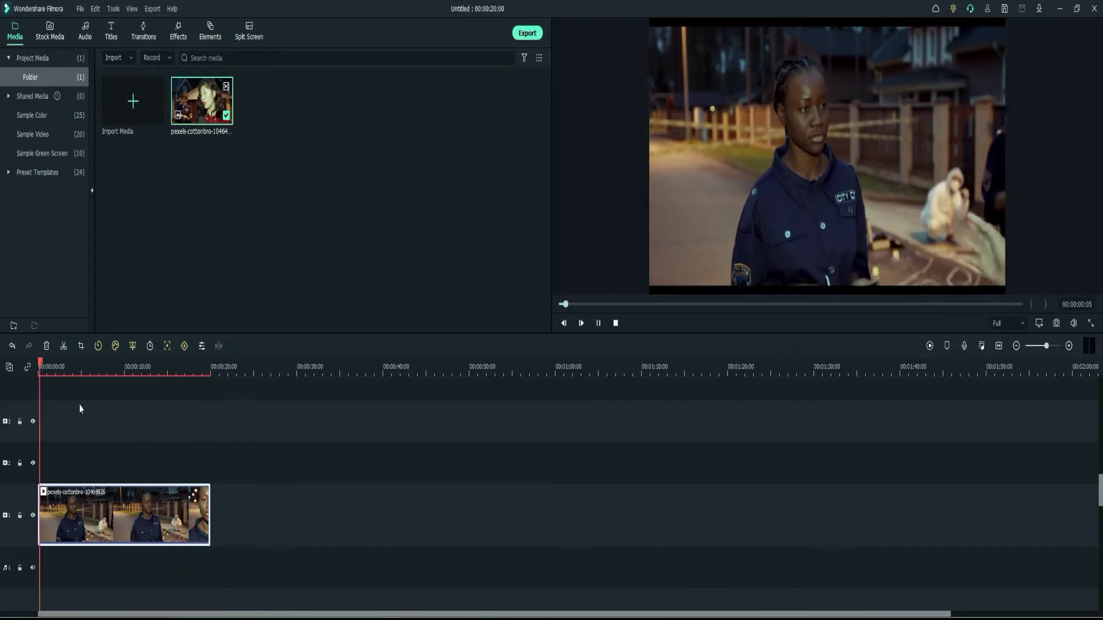
left_click(48, 372)
left_click_drag(45, 379, 40, 390)
mouse_move(41, 418)
left_mouse_down()
mouse_move(45, 401)
mouse_move(60, 408)
left_mouse_up()
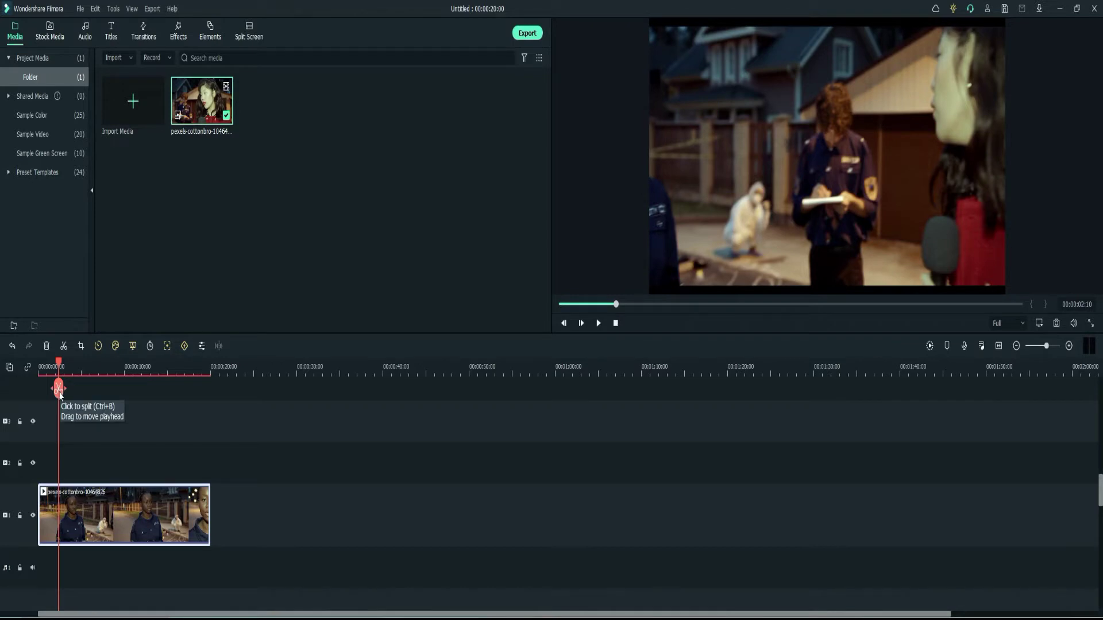
left_click(59, 395)
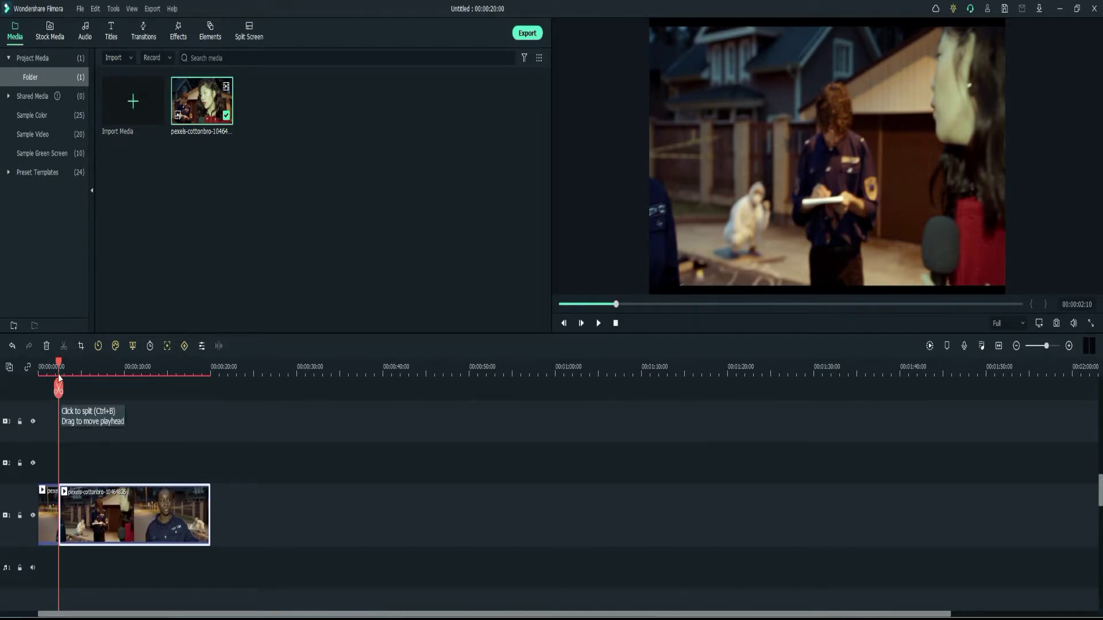
Make the second cut at about 00:00:06:21 and scrub through the final part
left_click(63, 367)
left_click_drag(63, 368, 98, 393)
left_click(96, 391)
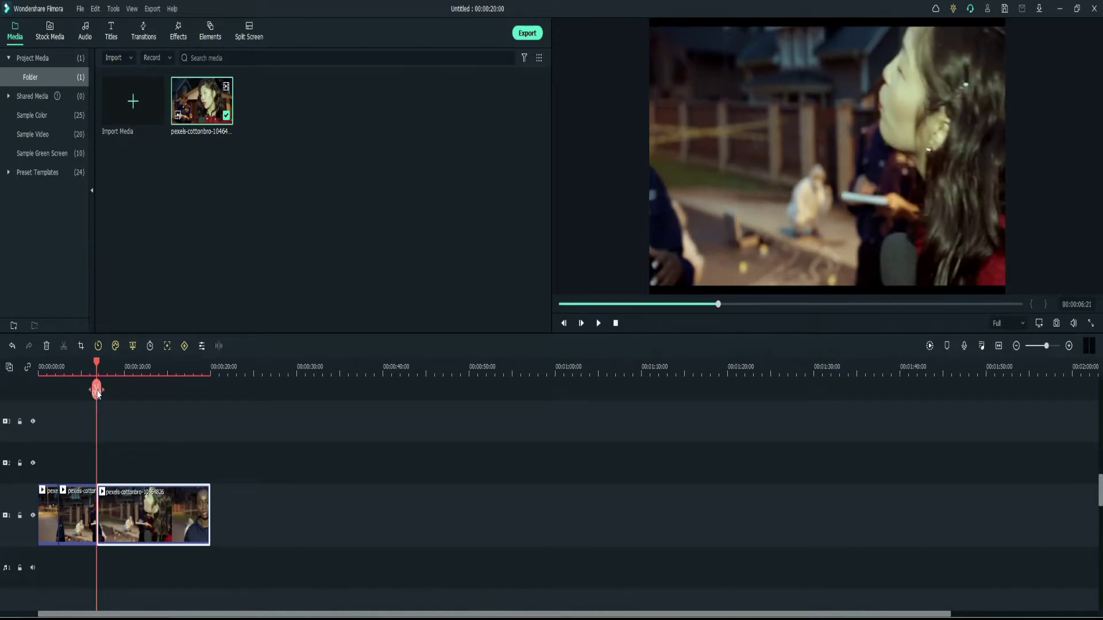
left_click_drag(96, 363, 99, 450)
Turn on Motion Tracking for the first clip part from its first frame
left_click(53, 533)
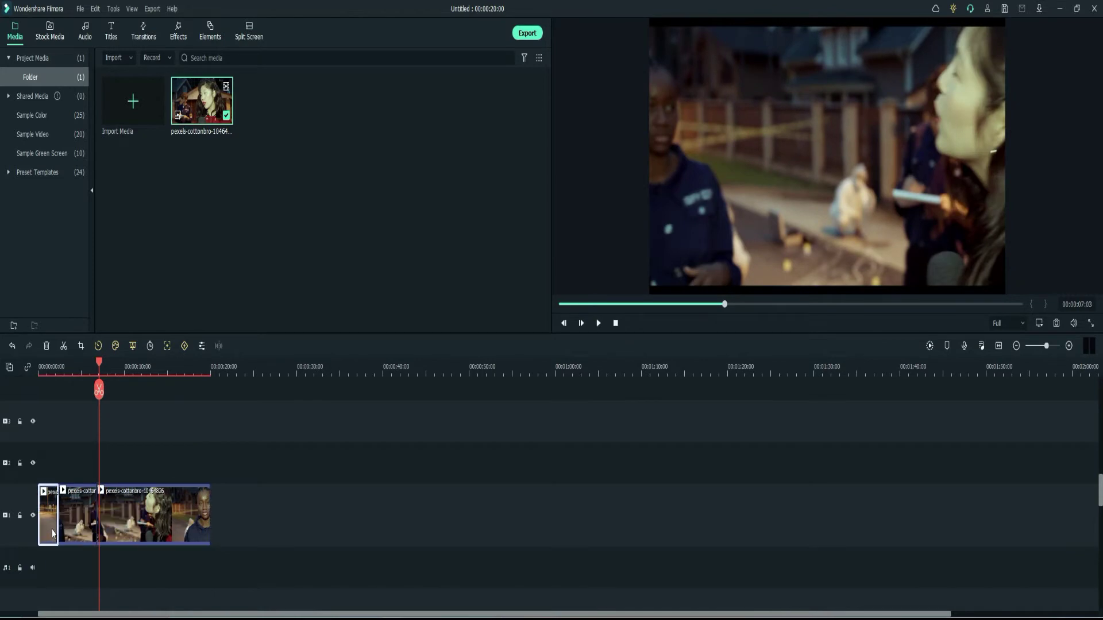
left_click_drag(98, 404, 38, 568)
right_click(49, 533)
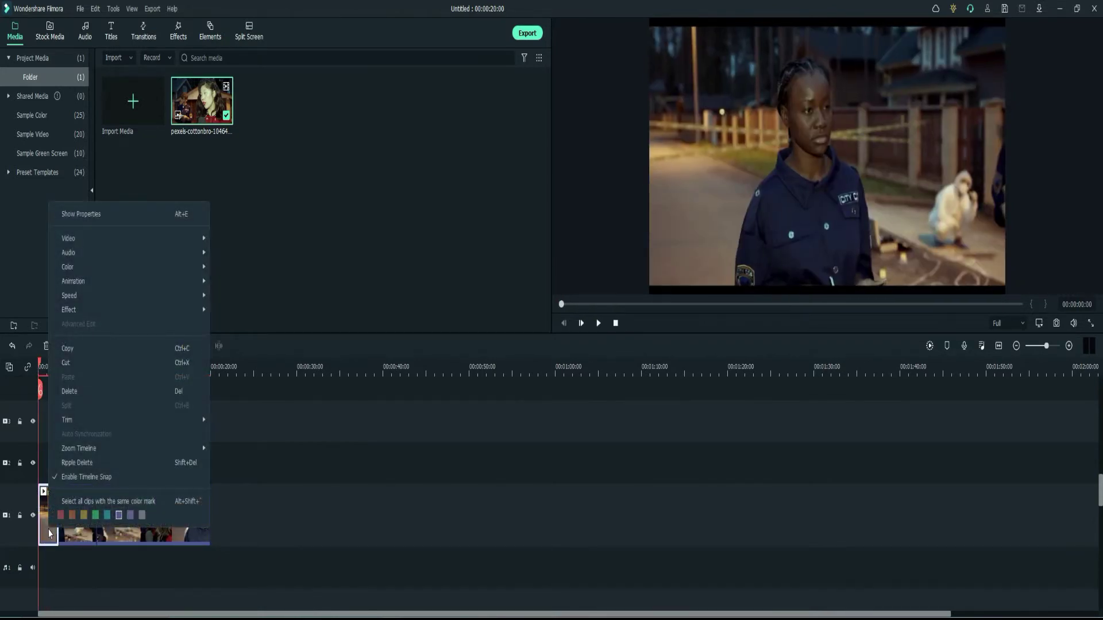
mouse_move(90, 247)
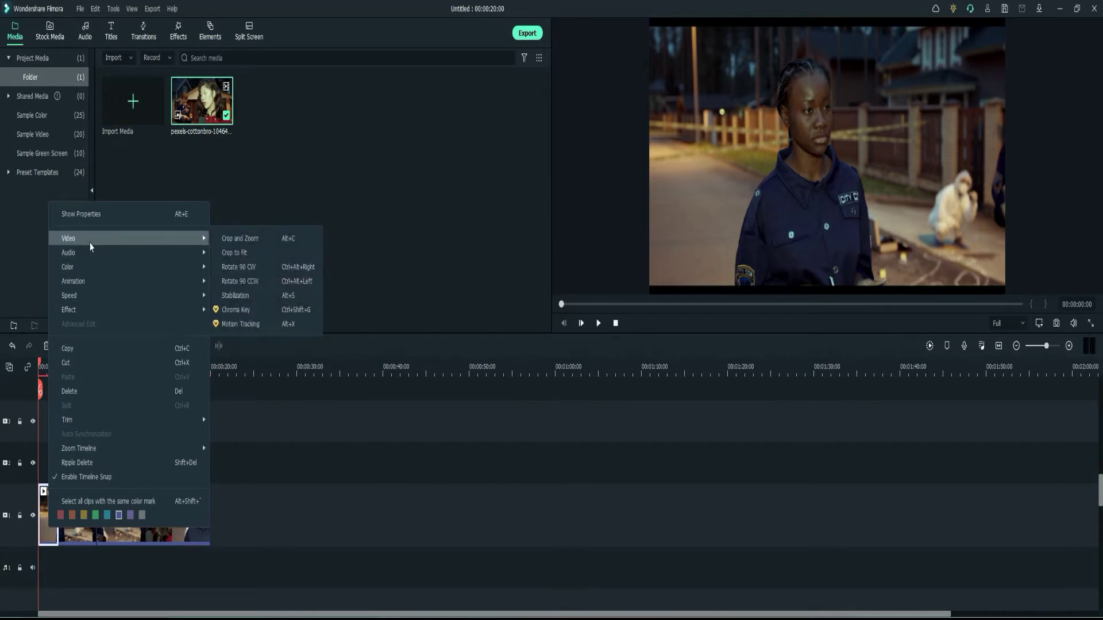
left_click(267, 323)
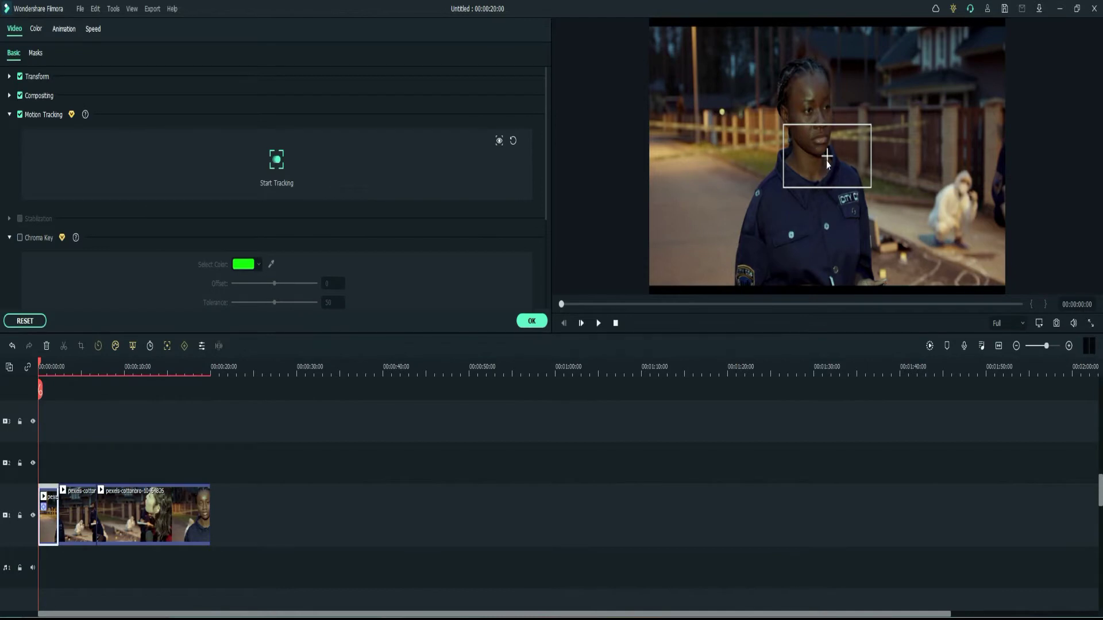
Move and resize the tracking box to frame the officer's face and head
left_click_drag(819, 174, 813, 152)
left_click_drag(812, 115, 766, 109)
left_click_drag(860, 106, 862, 106)
left_click_drag(812, 45, 811, 36)
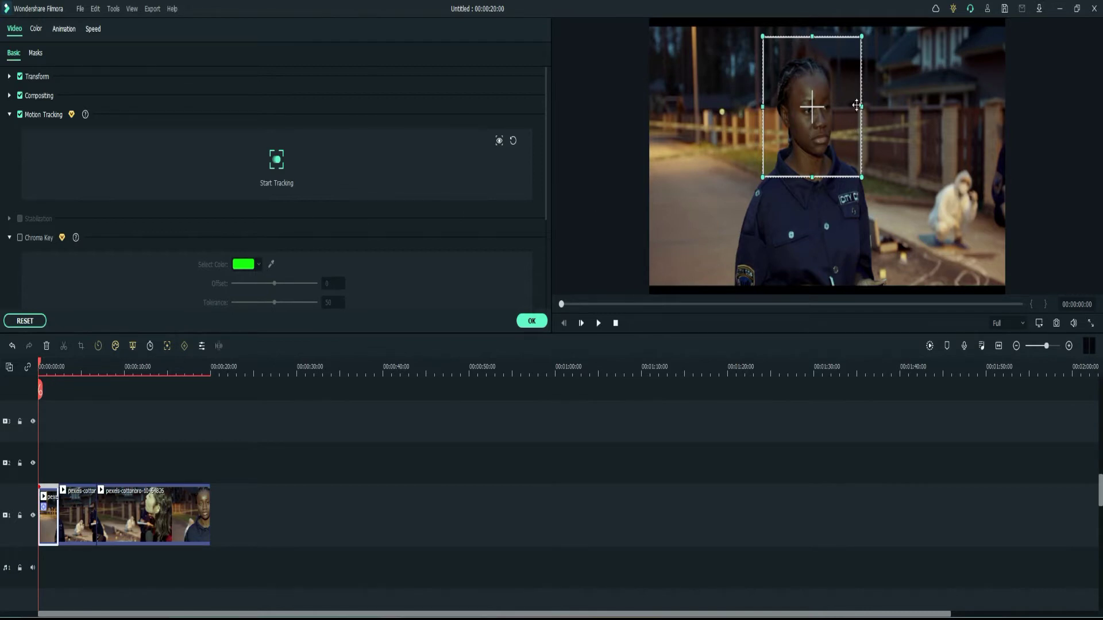
Track the officer's face, replay to confirm the box follows her, then rewind to the start
left_click(275, 160)
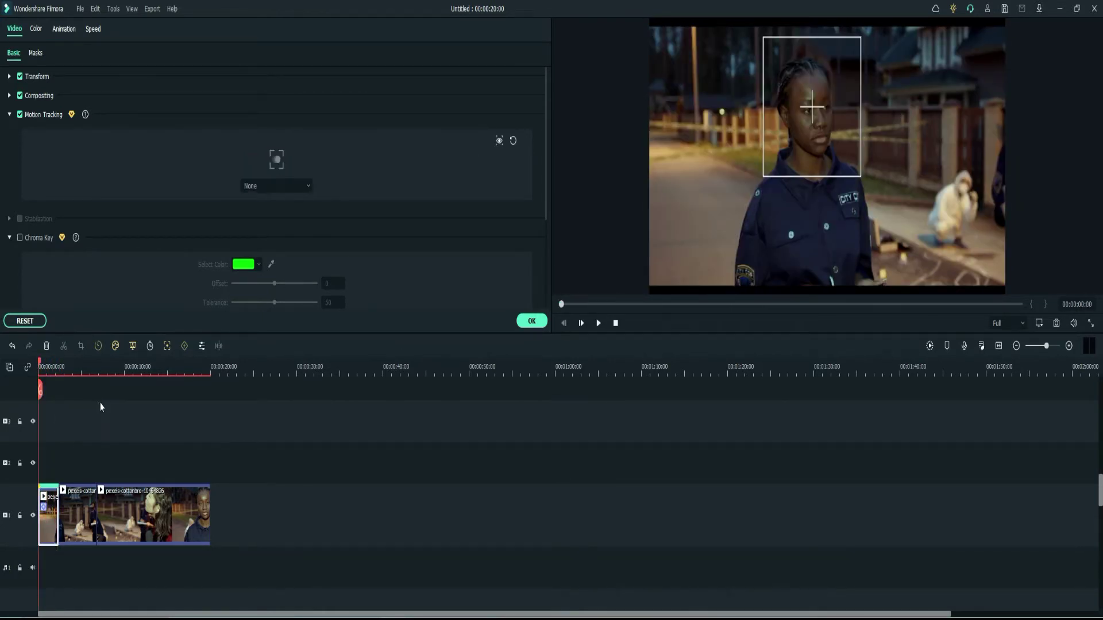
key("space")
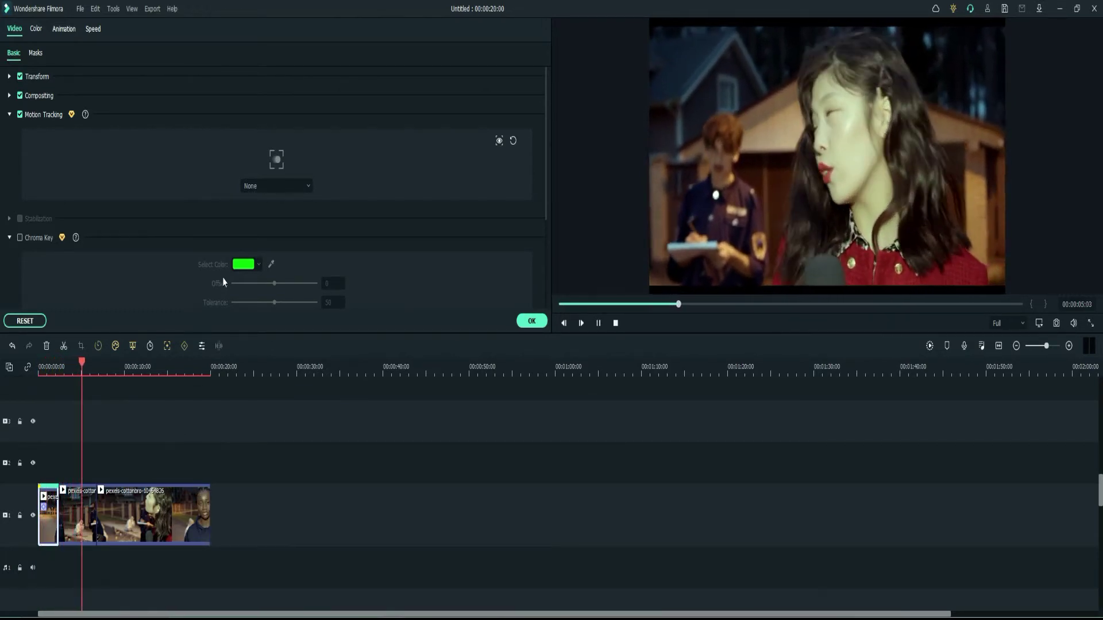
key("space")
left_click_drag(84, 367, 38, 368)
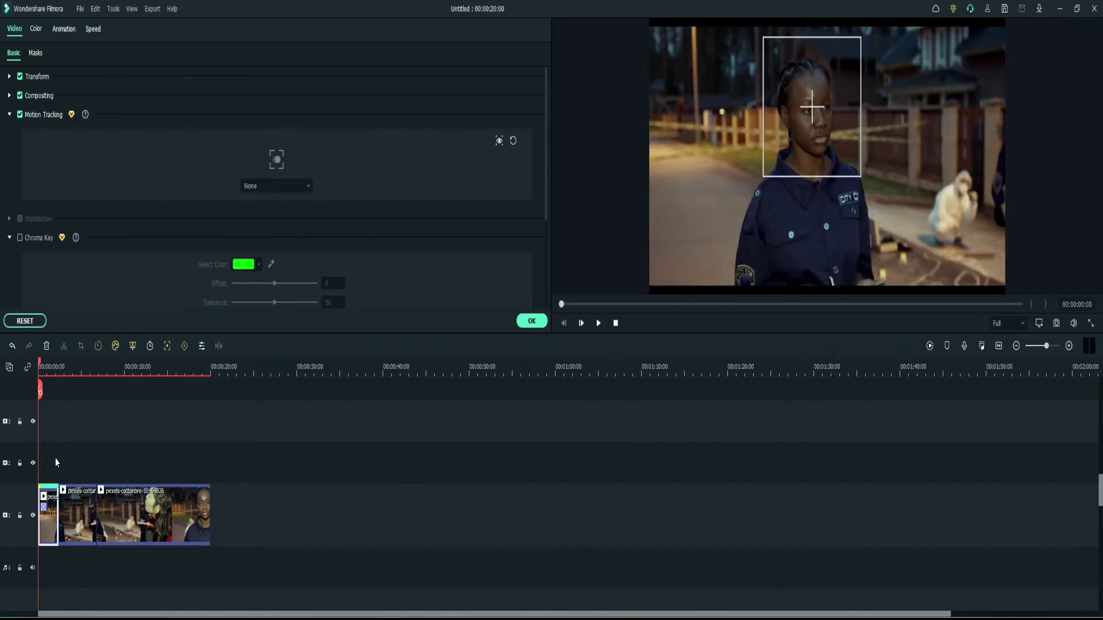
left_click(308, 188)
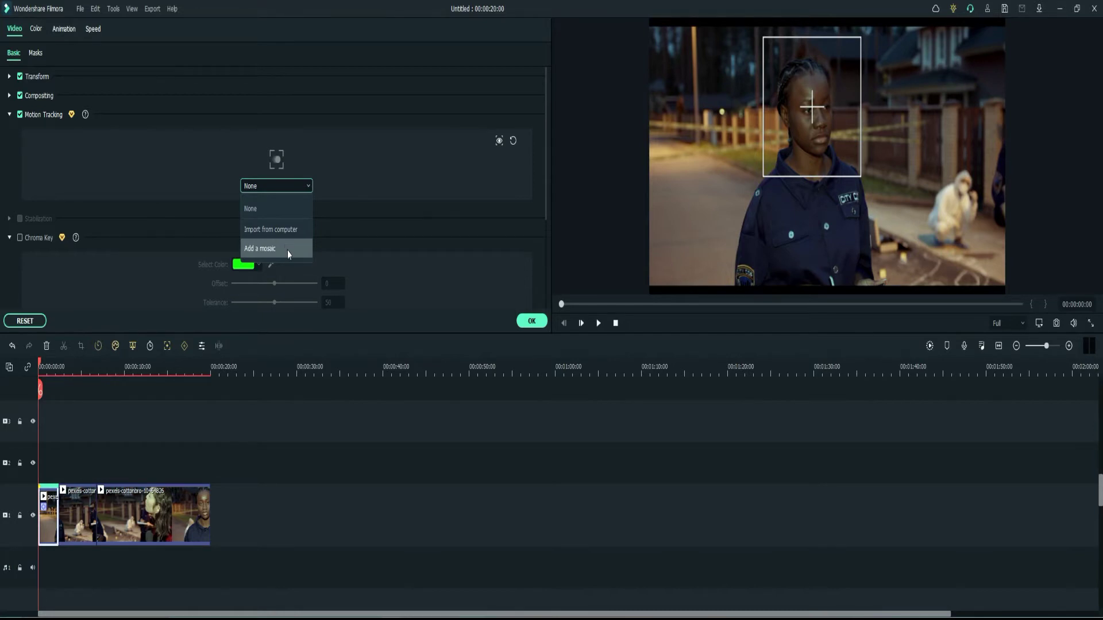
Attach a mosaic to the tracked face, trying several styles before settling on the first blur type
left_click(288, 255)
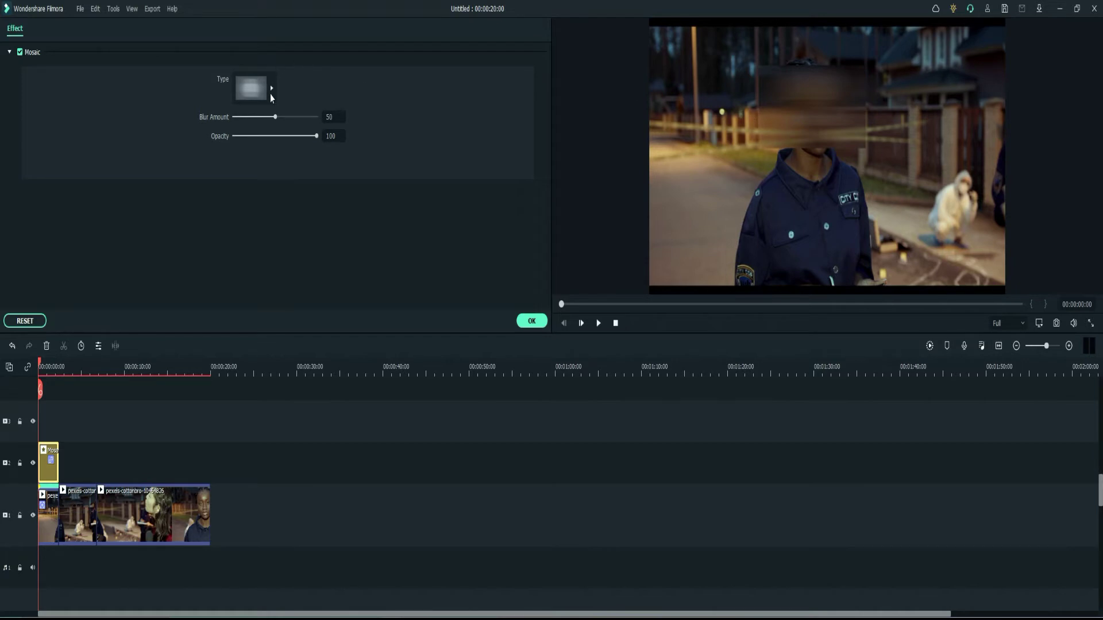
left_click(271, 96)
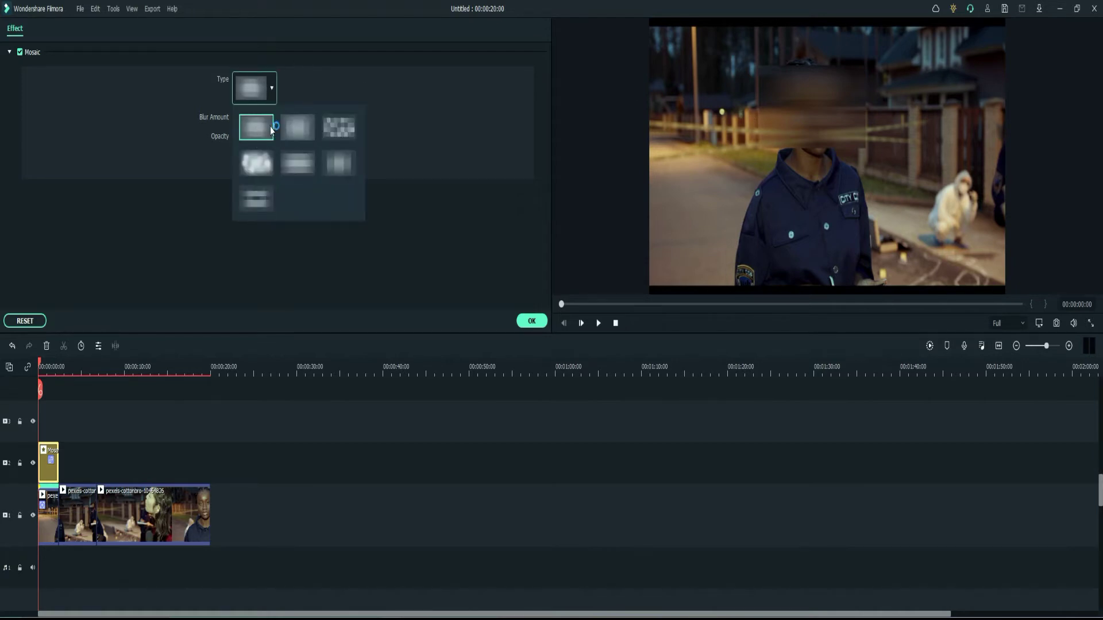
left_click(305, 139)
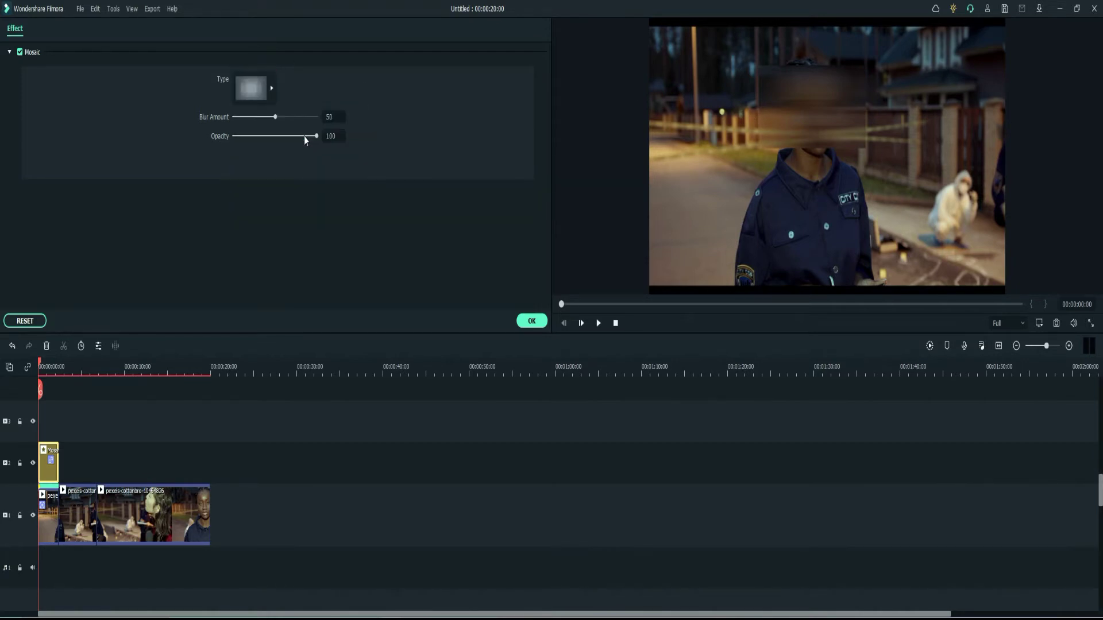
left_click(274, 89)
left_click(343, 128)
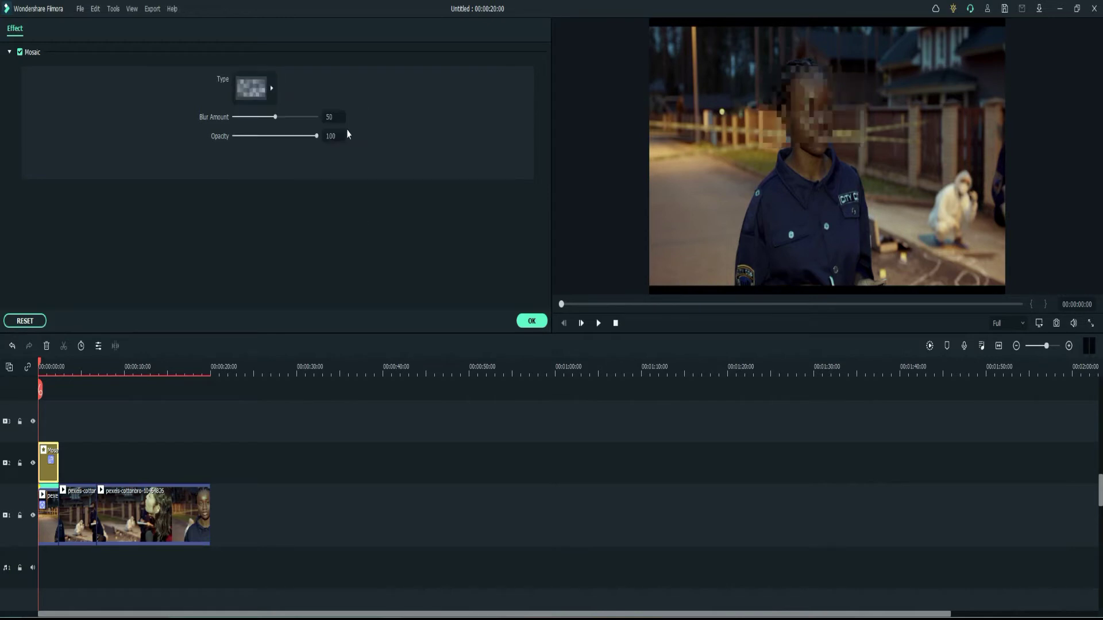
left_click(272, 87)
left_click(255, 164)
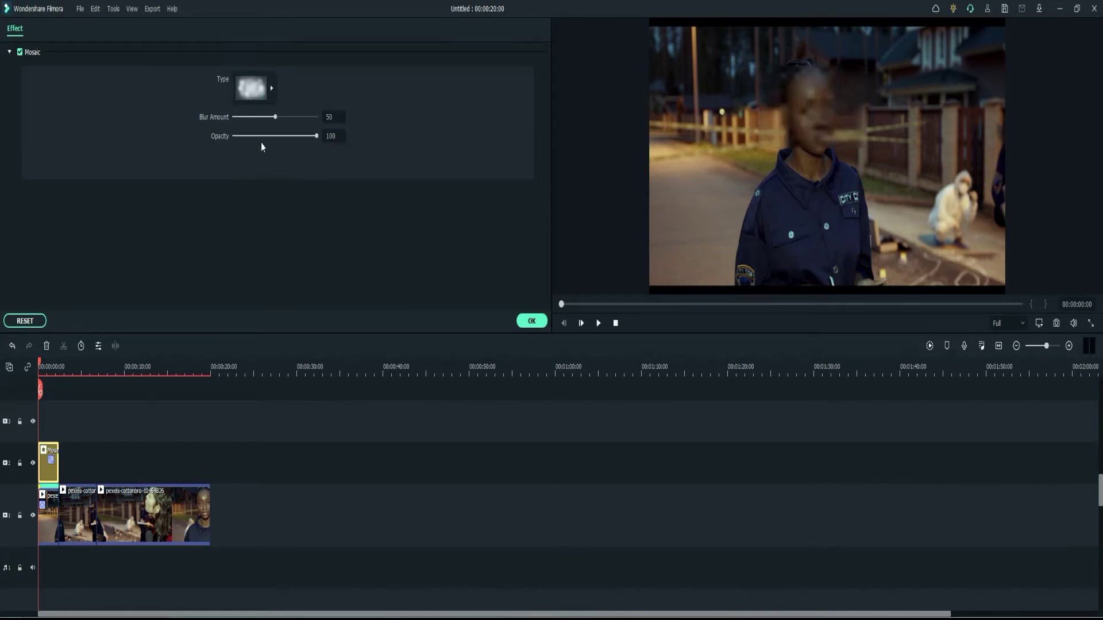
left_click(271, 89)
left_click(287, 166)
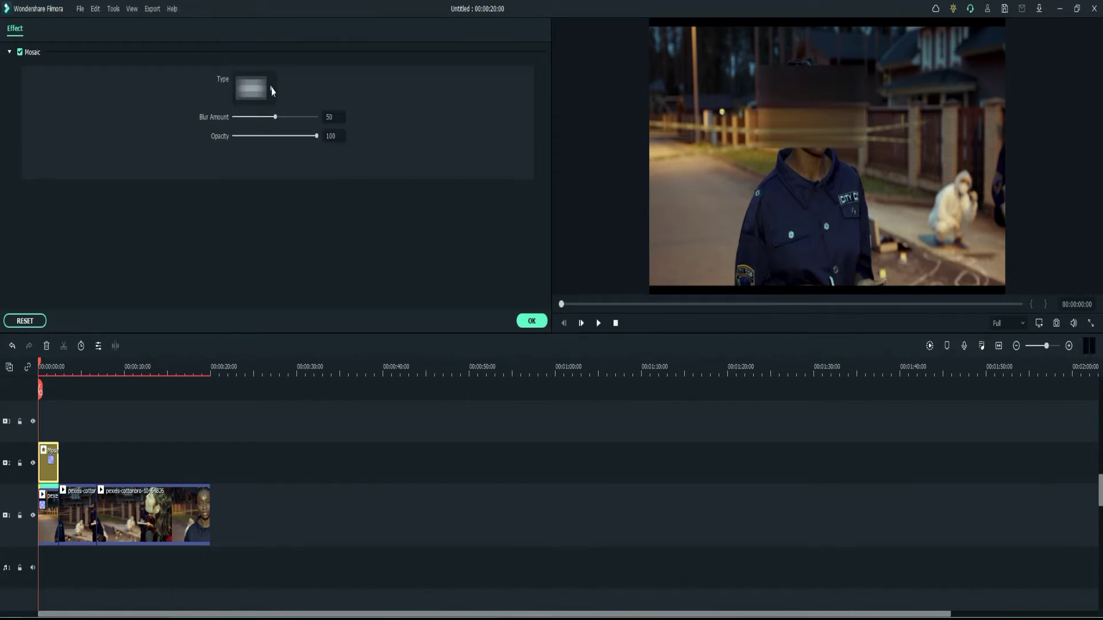
left_click(272, 90)
left_click(342, 164)
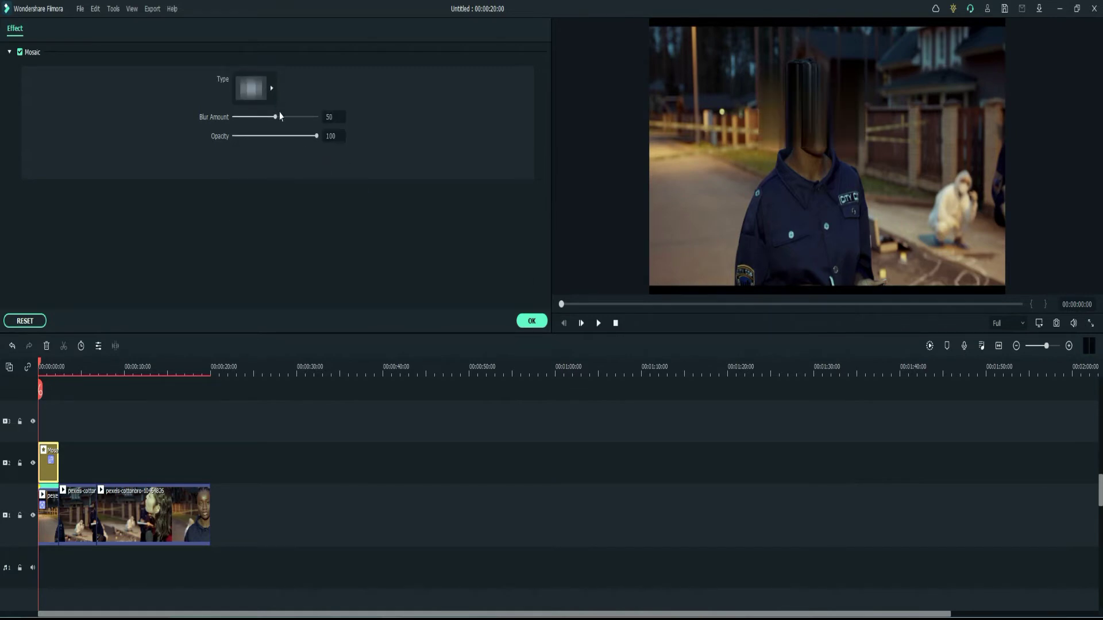
left_click(272, 88)
left_click(255, 197)
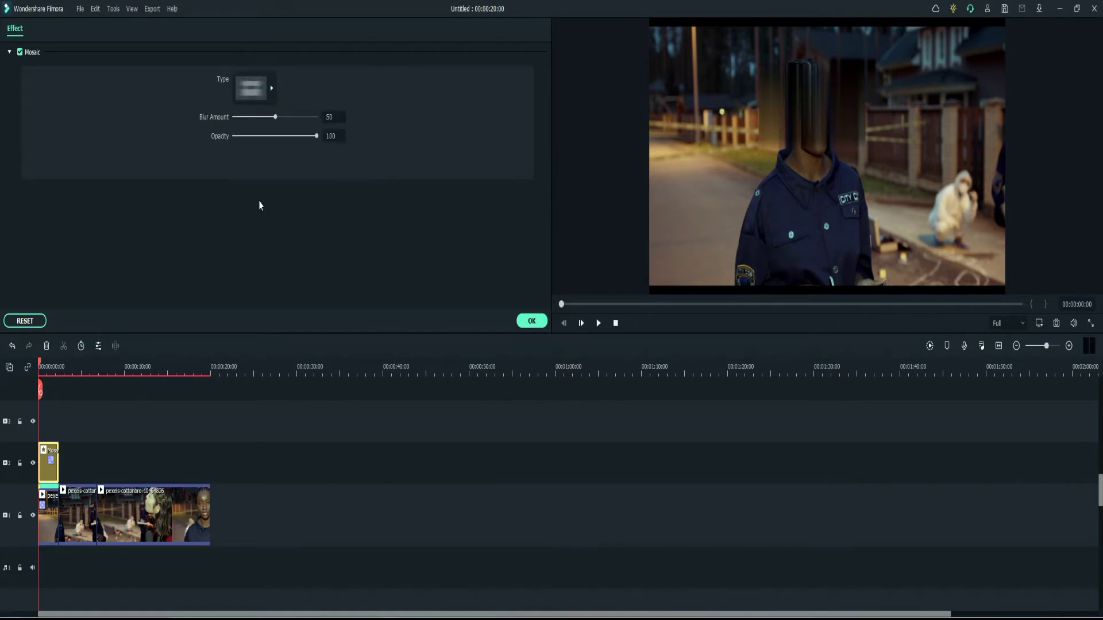
left_click(272, 90)
left_click(262, 131)
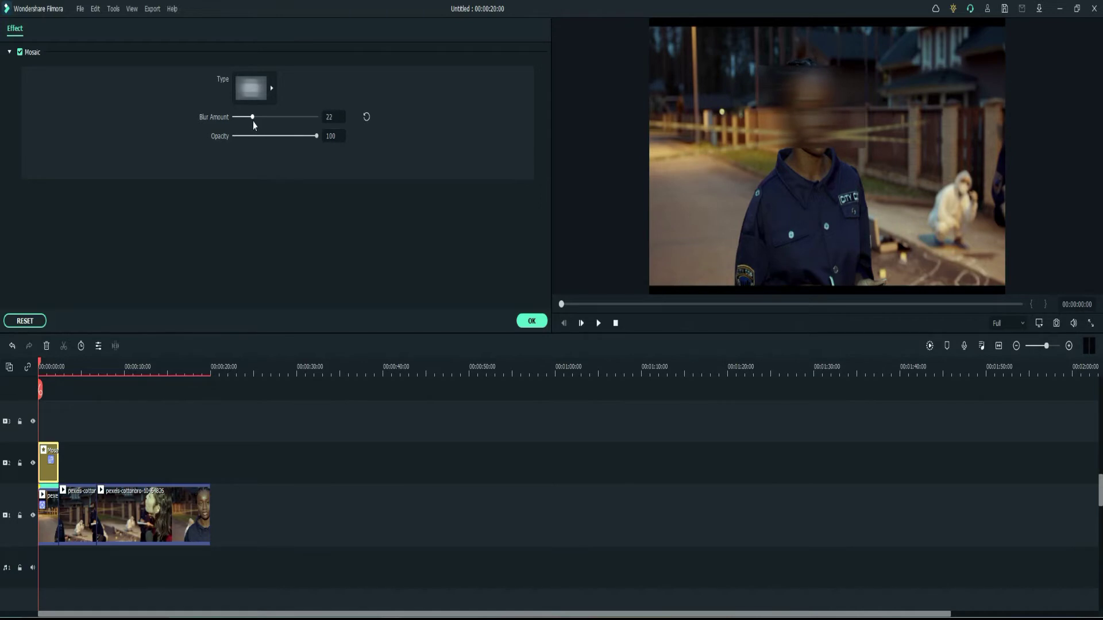
Raise Blur Amount to 35 and stretch the mosaic over the officer's chin and head
left_click_drag(252, 122, 260, 123)
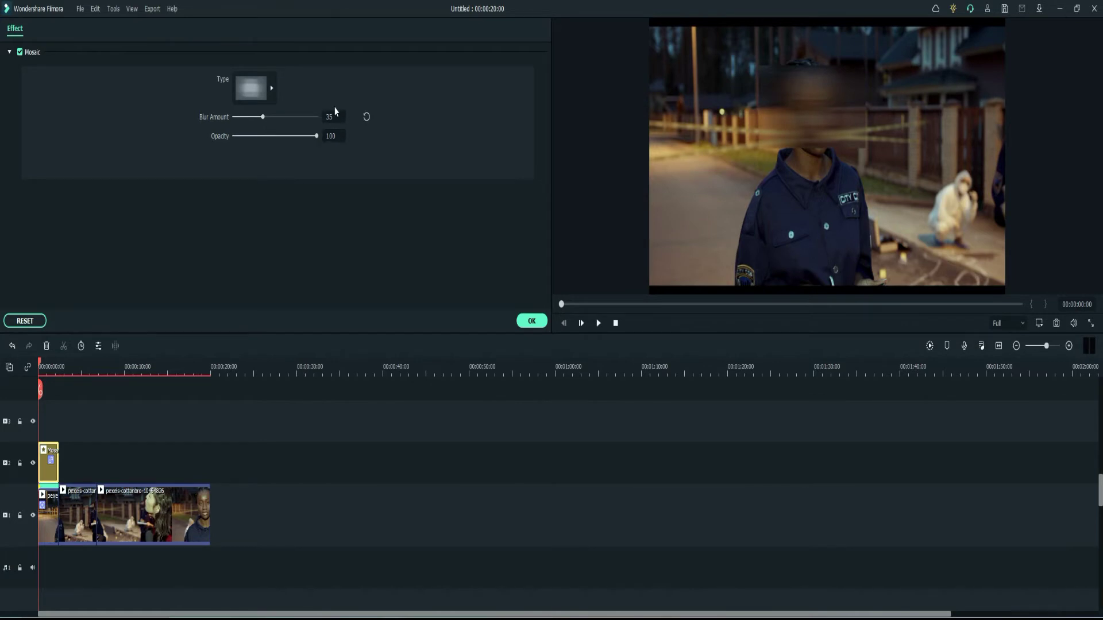
left_click(848, 134)
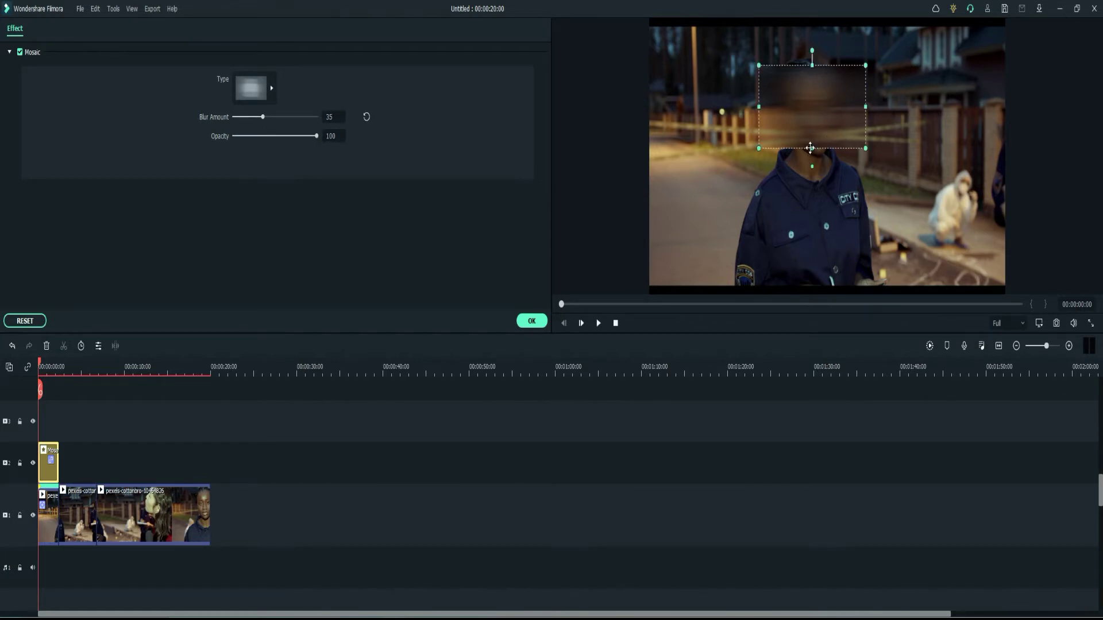
left_click_drag(812, 149, 812, 161)
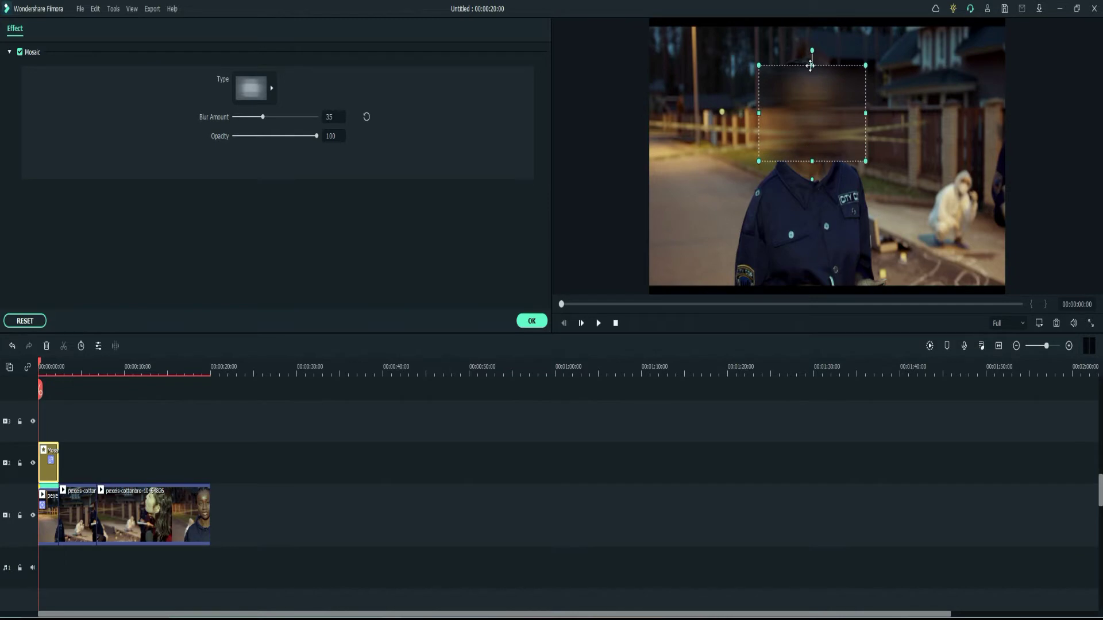
left_click_drag(812, 64, 812, 56)
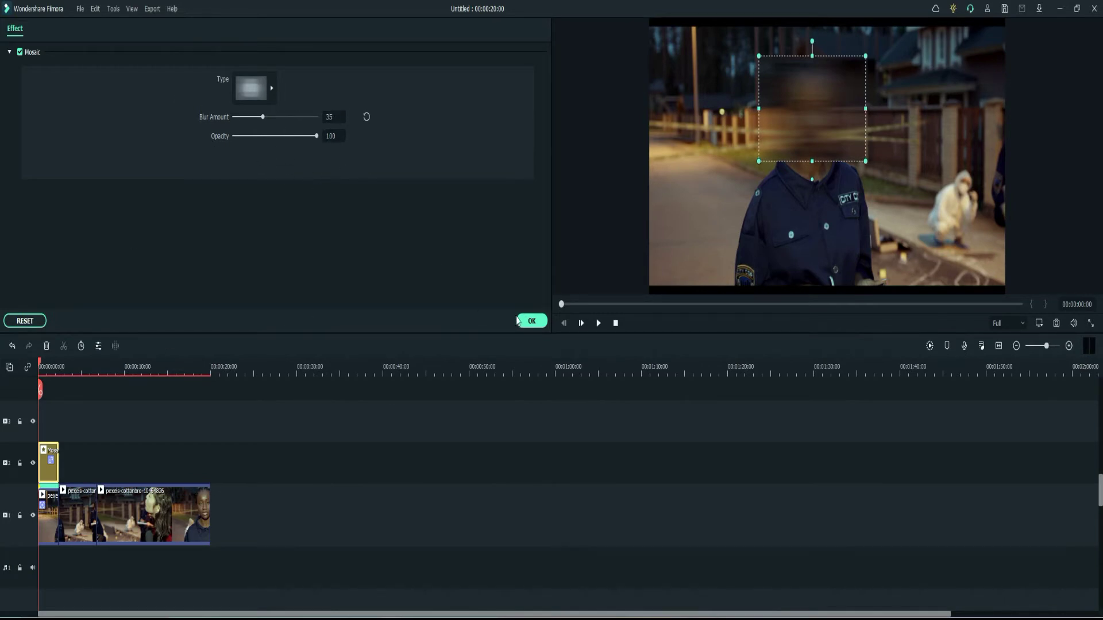
Confirm the mosaic, review the blurred playback, and park the playhead at 00:00:07:04
left_click(532, 321)
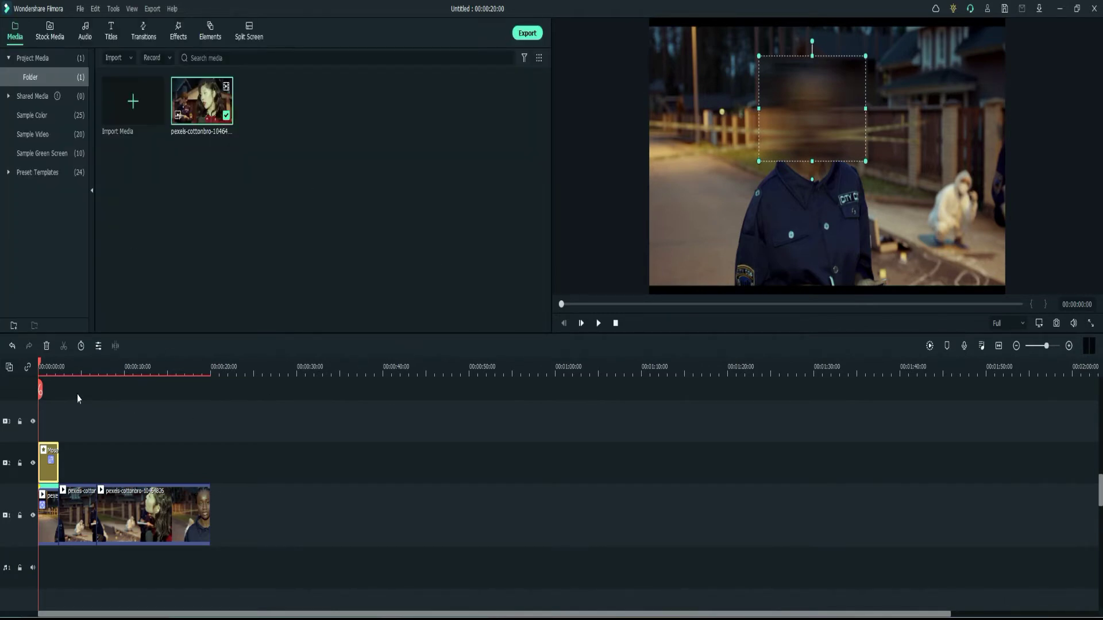
key("space")
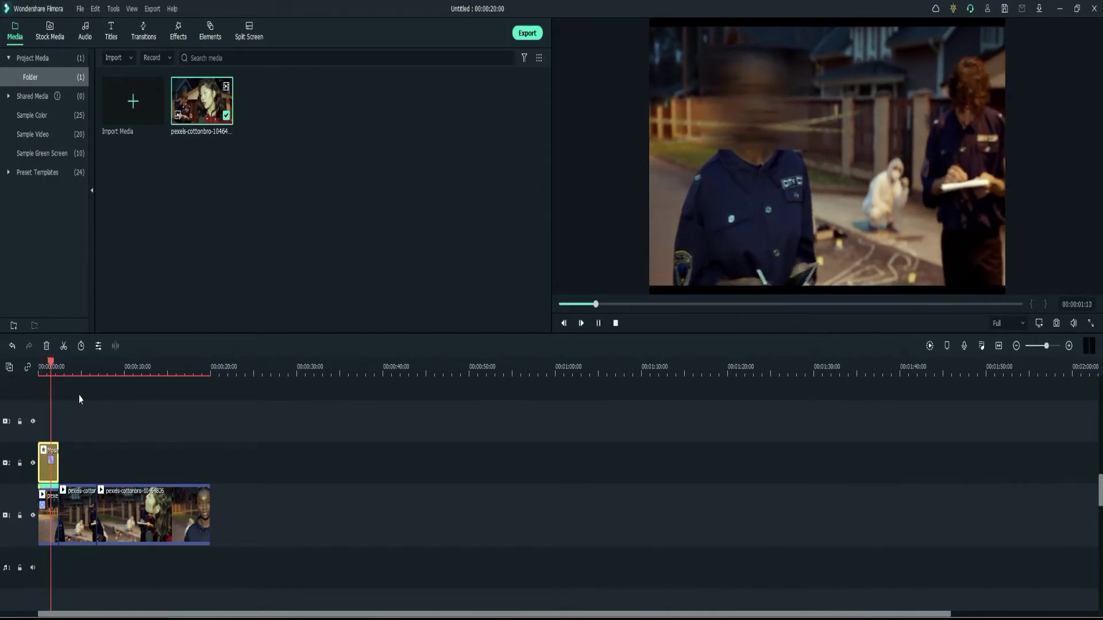
key("space")
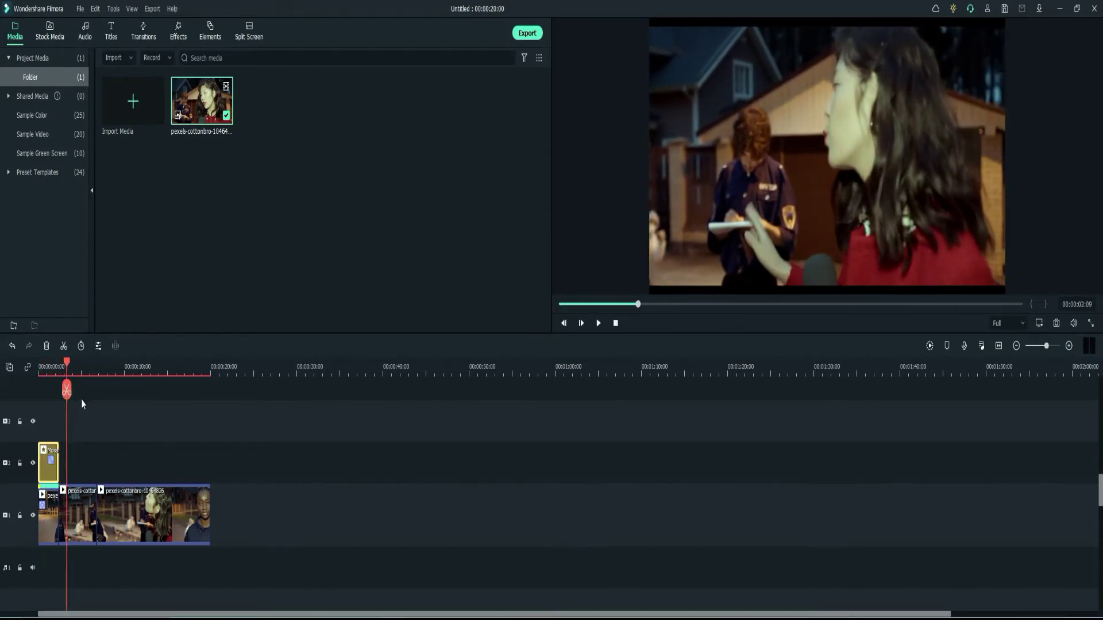
key("space")
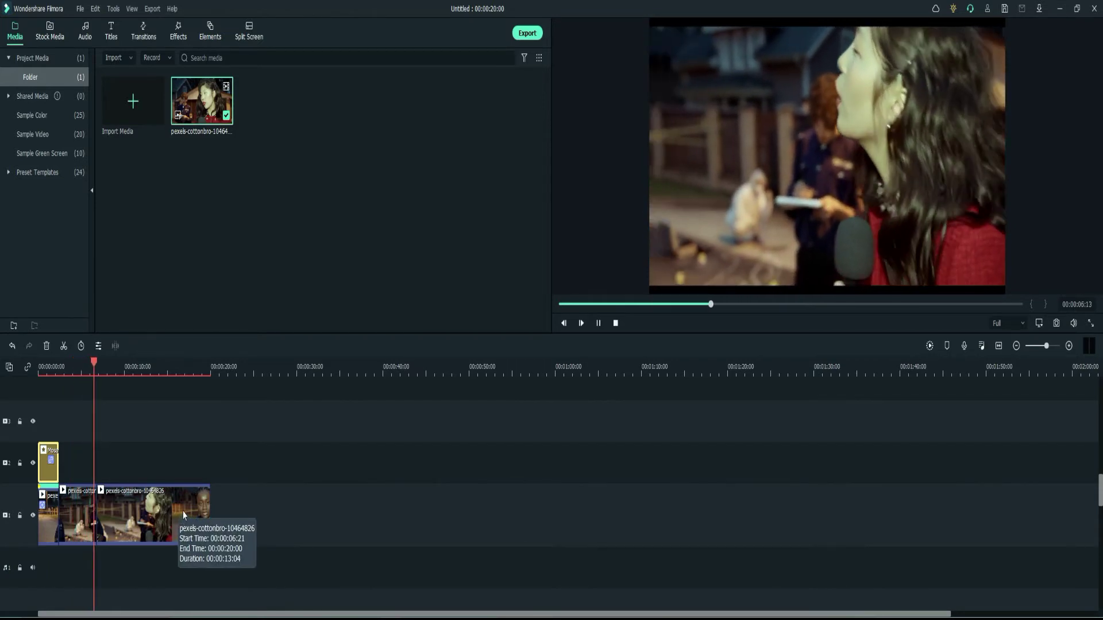
key("space")
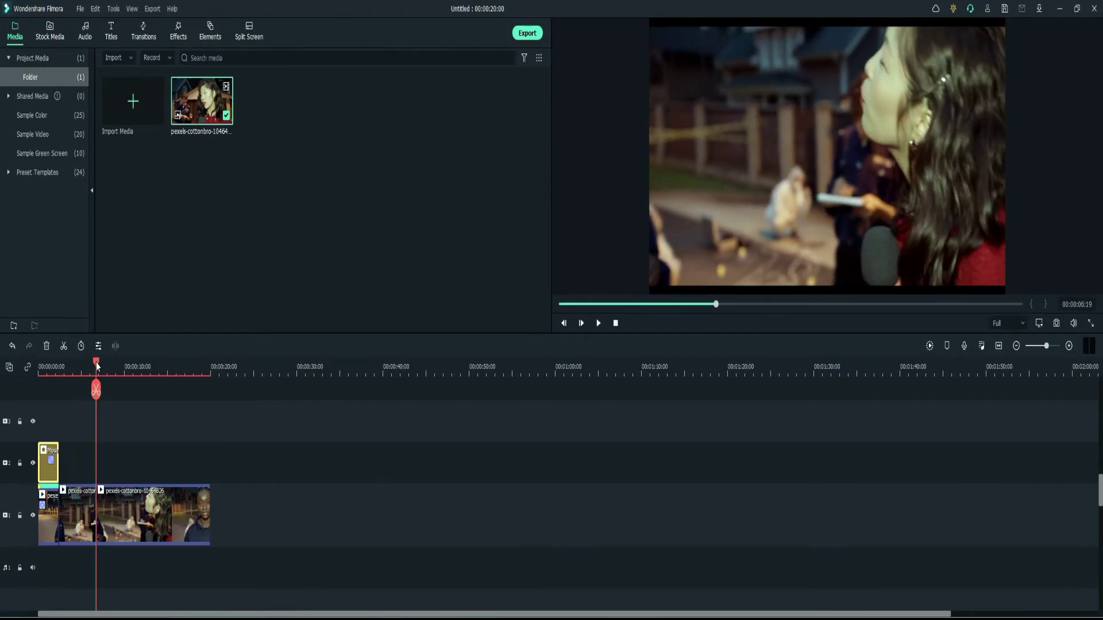
left_click_drag(96, 366, 103, 368)
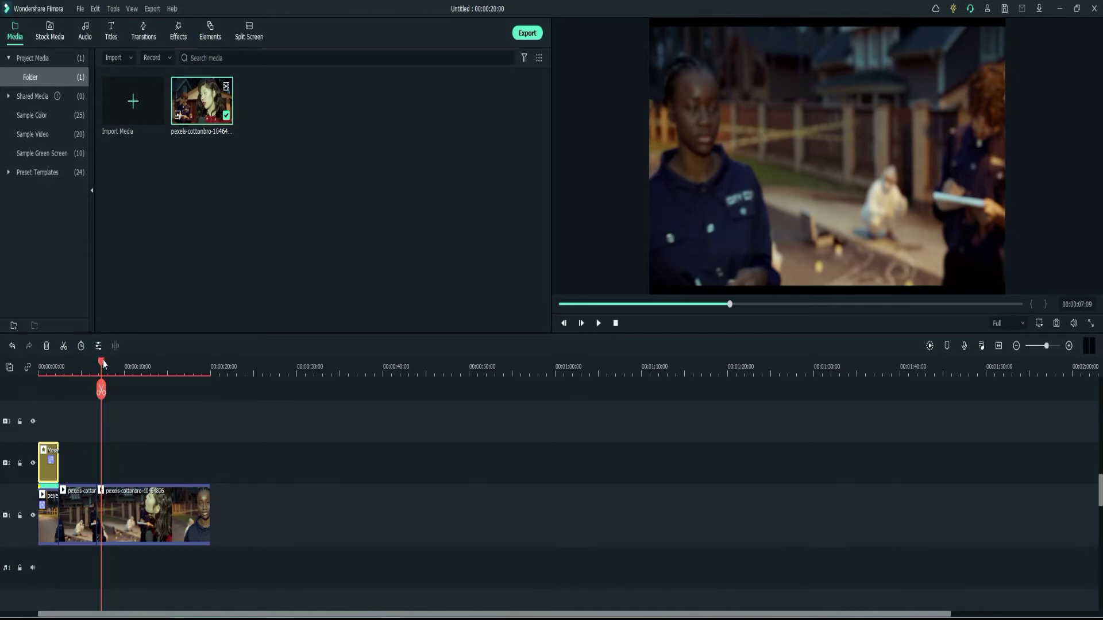
left_click_drag(103, 363, 102, 368)
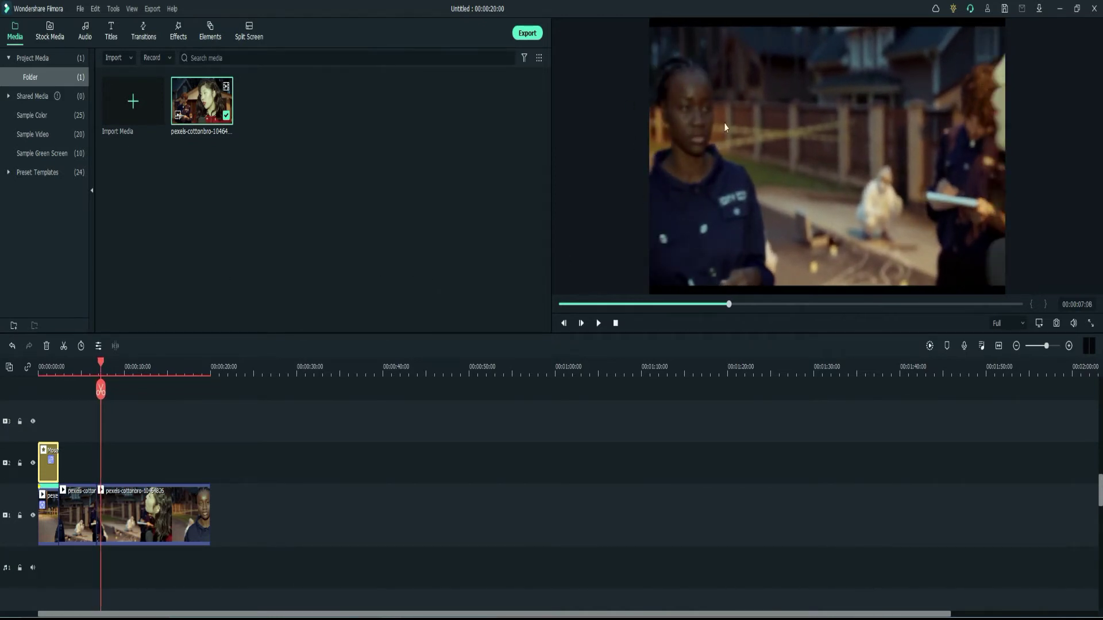
Turn on Motion Tracking for the second clip part and fit the box over the officer's head
left_click(137, 516)
right_click(137, 516)
mouse_move(229, 228)
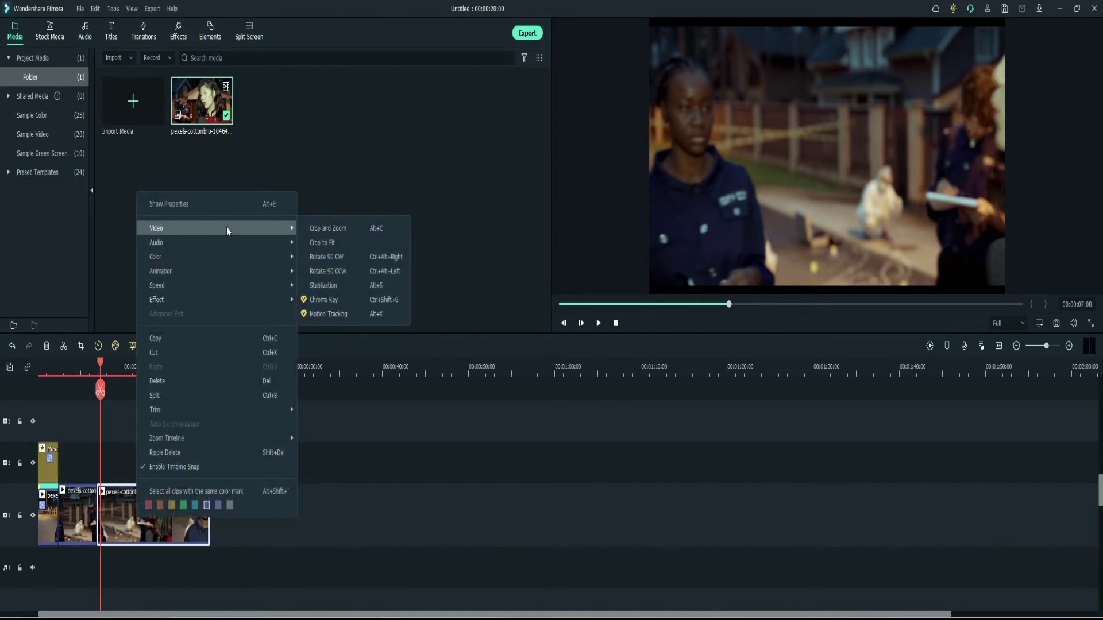
left_click(330, 315)
left_click_drag(828, 155, 689, 142)
left_click_drag(696, 87, 697, 108)
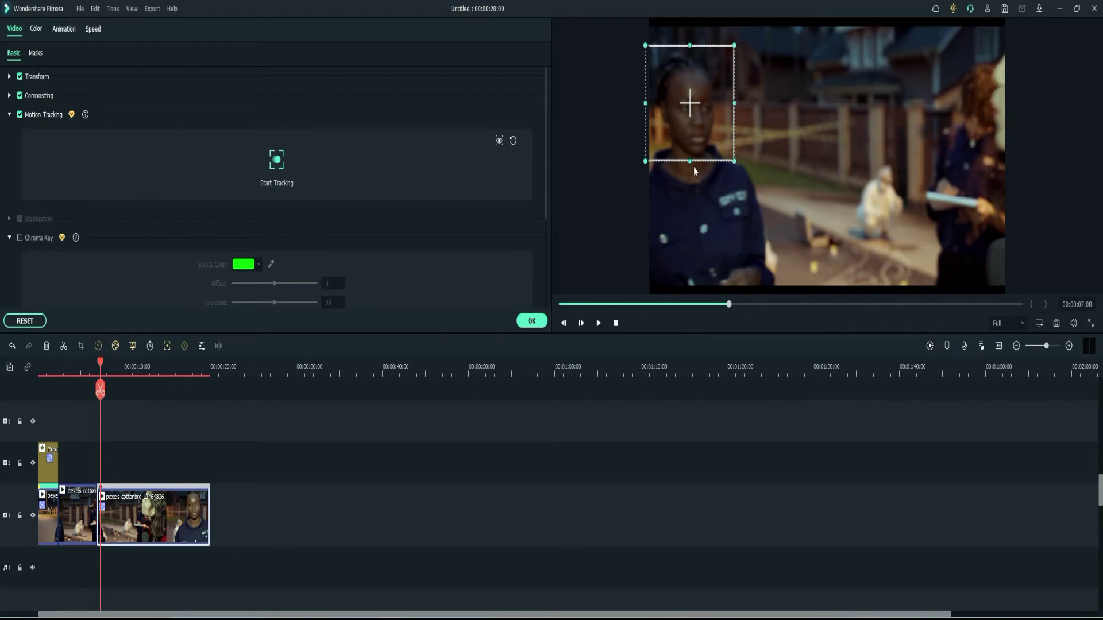
left_click_drag(689, 162, 689, 168)
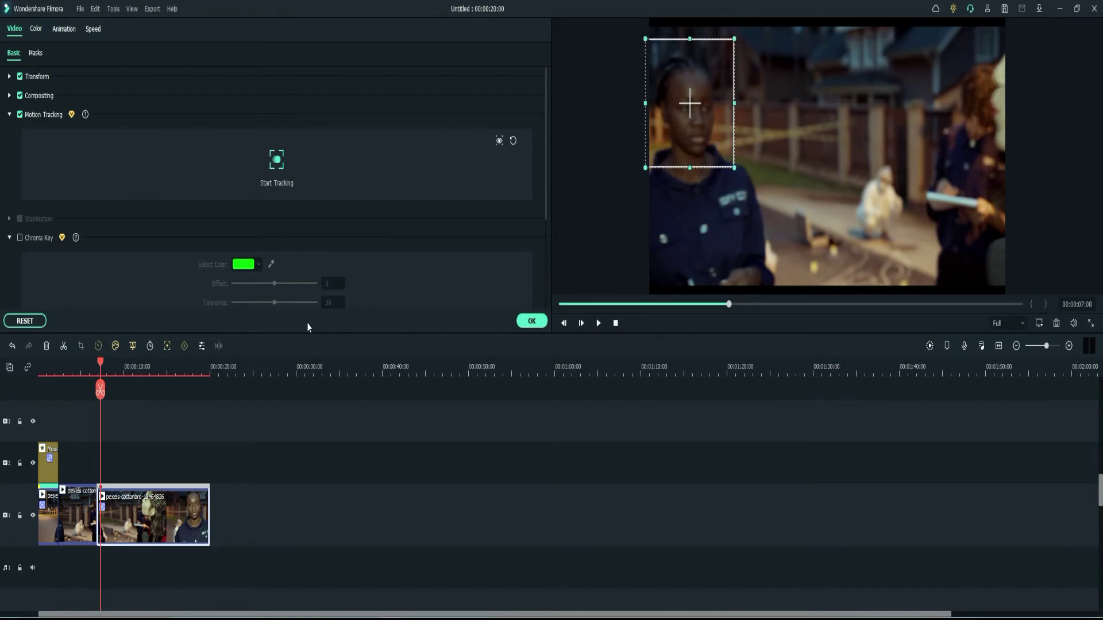
Run tracking across the second part and enlarge the tracked region around the head
left_click(275, 161)
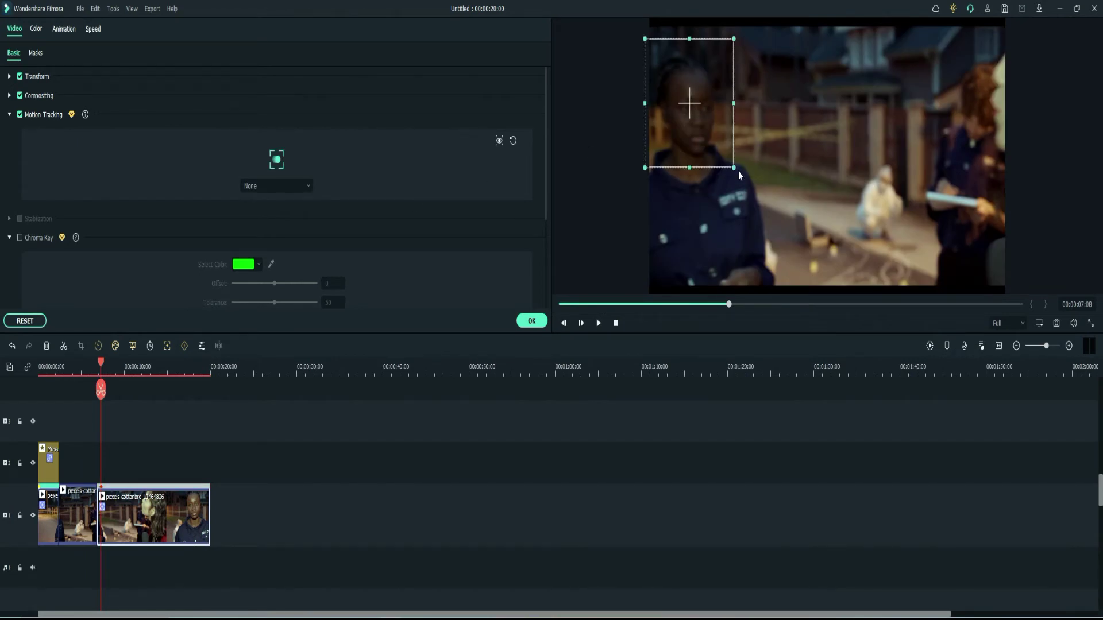
left_click_drag(736, 171, 738, 175)
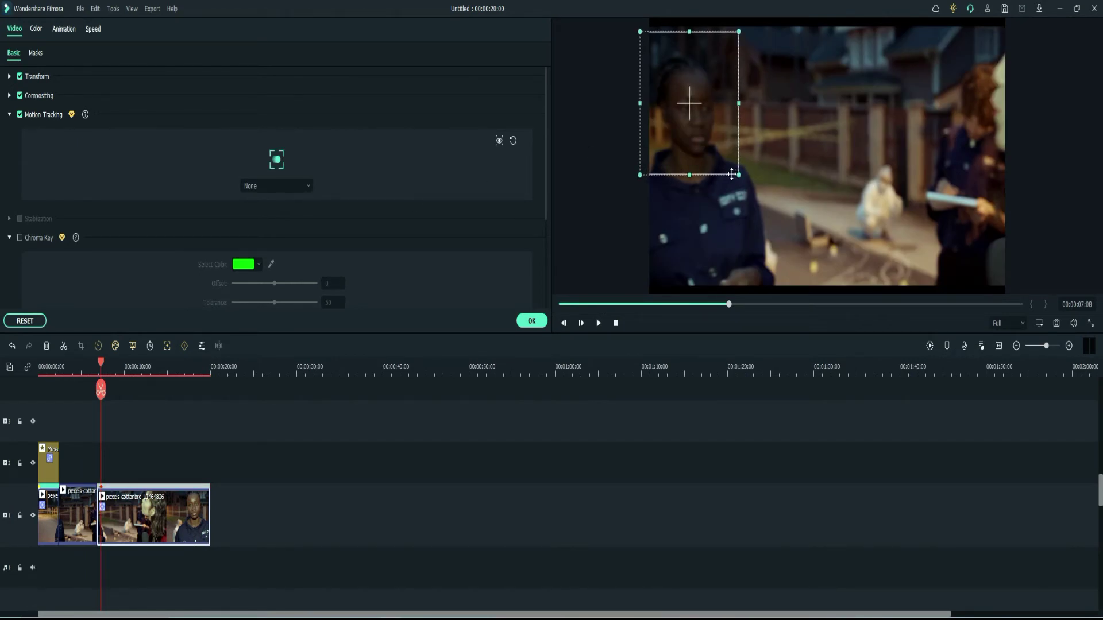
left_click(309, 188)
Attach a Blur Amount 26 mosaic and narrow its sides while extending it from chin to crown
left_click(291, 245)
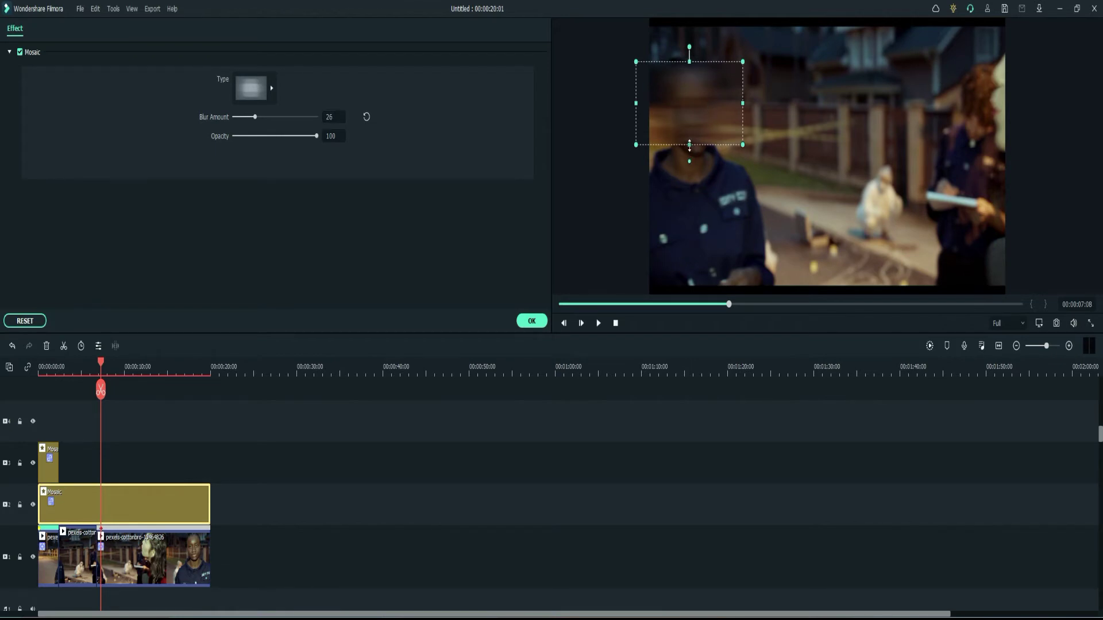
left_click_drag(689, 146, 689, 159)
left_click_drag(636, 111, 643, 112)
left_click_drag(743, 112, 737, 112)
left_click_drag(691, 62, 691, 47)
left_click_drag(691, 163, 691, 171)
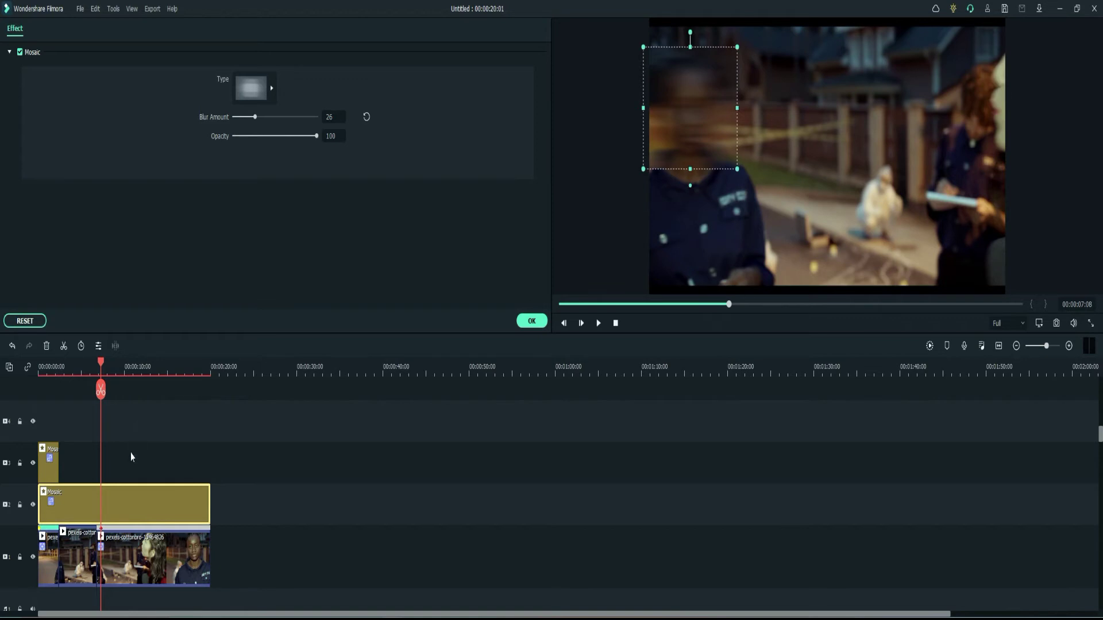
Review playback, then at 00:00:12:03 stretch the mosaic up, down over the chin, and right
key("space")
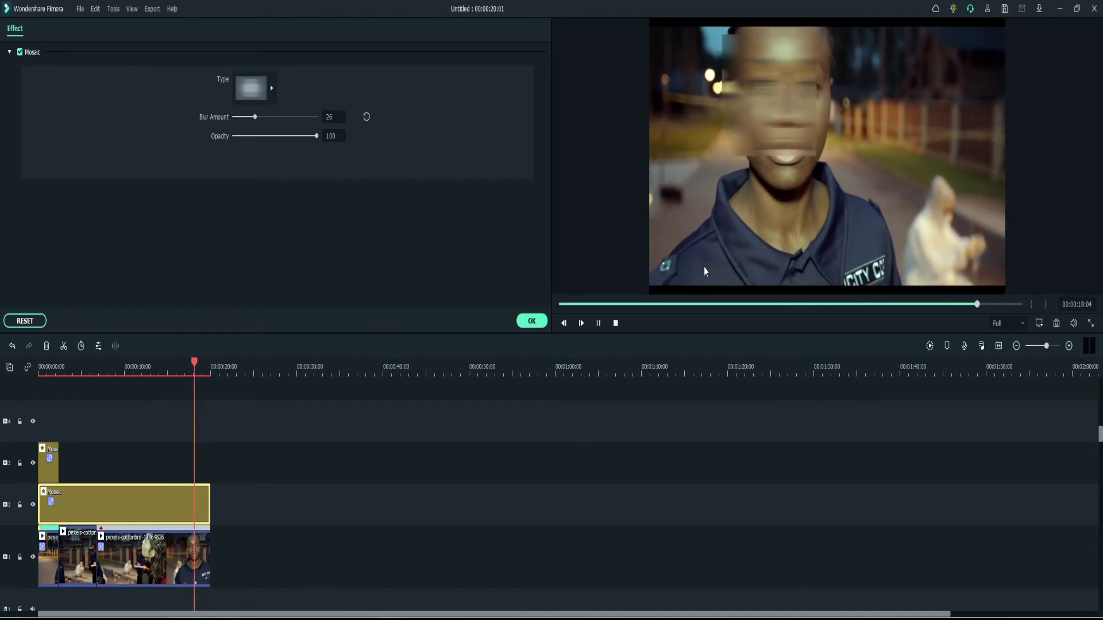
key("space")
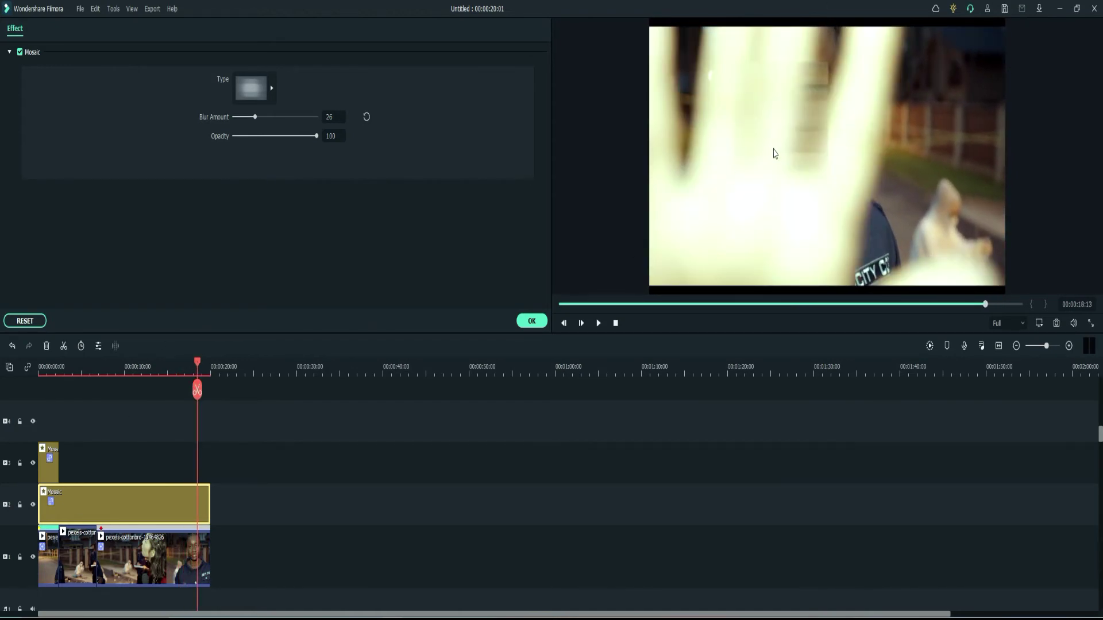
left_click_drag(195, 360, 142, 371)
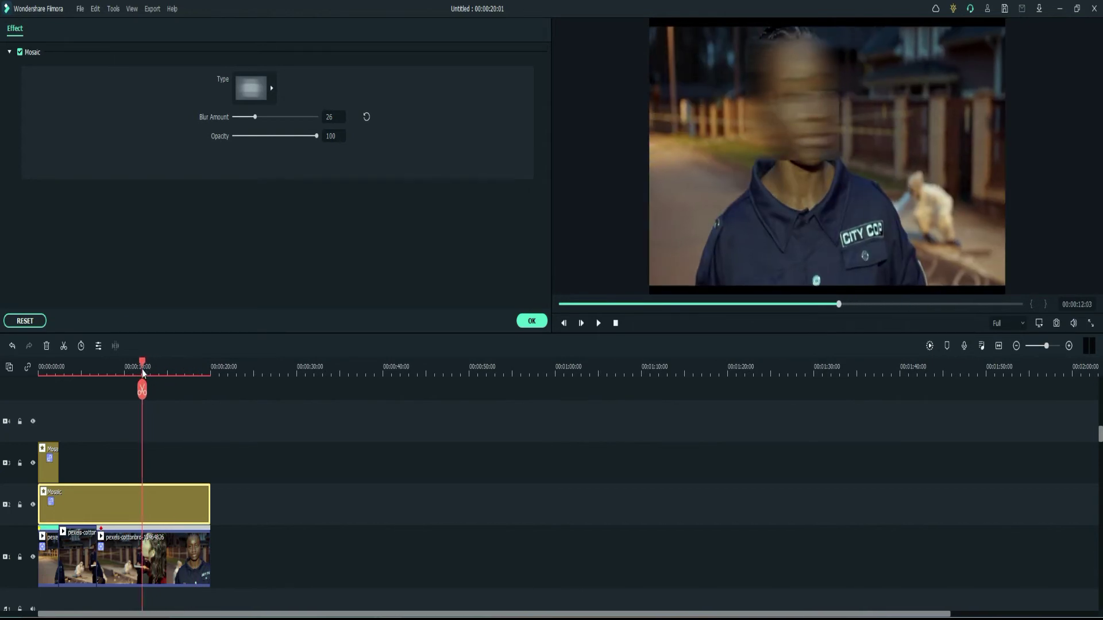
left_click(780, 116)
left_click_drag(792, 30, 790, 14)
left_click_drag(791, 160, 792, 194)
left_click_drag(839, 104, 850, 104)
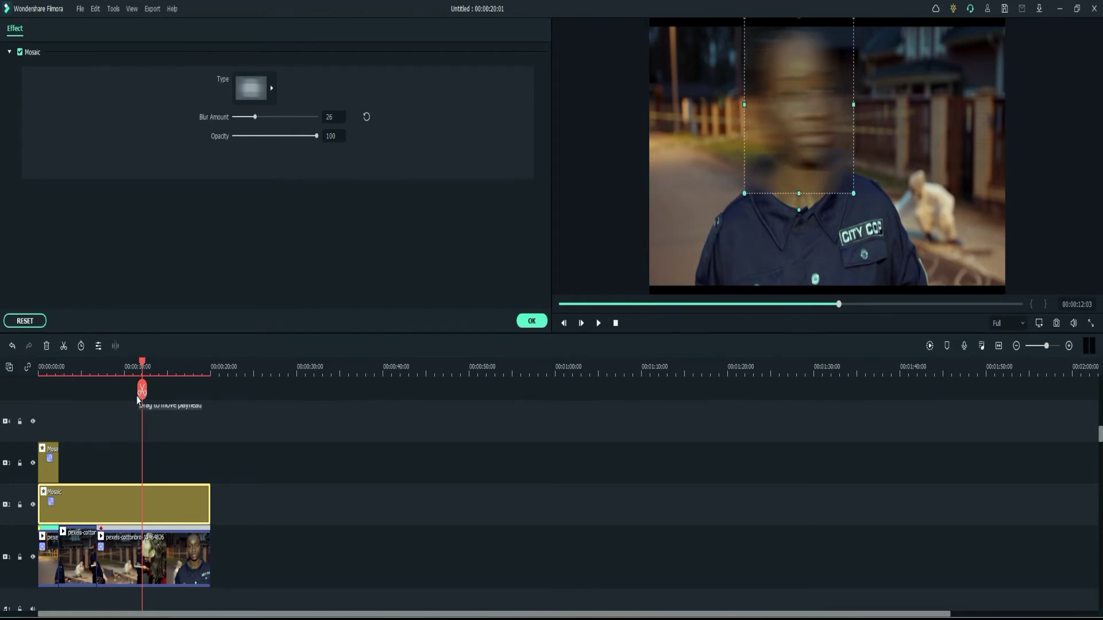
left_click_drag(140, 393, 192, 409)
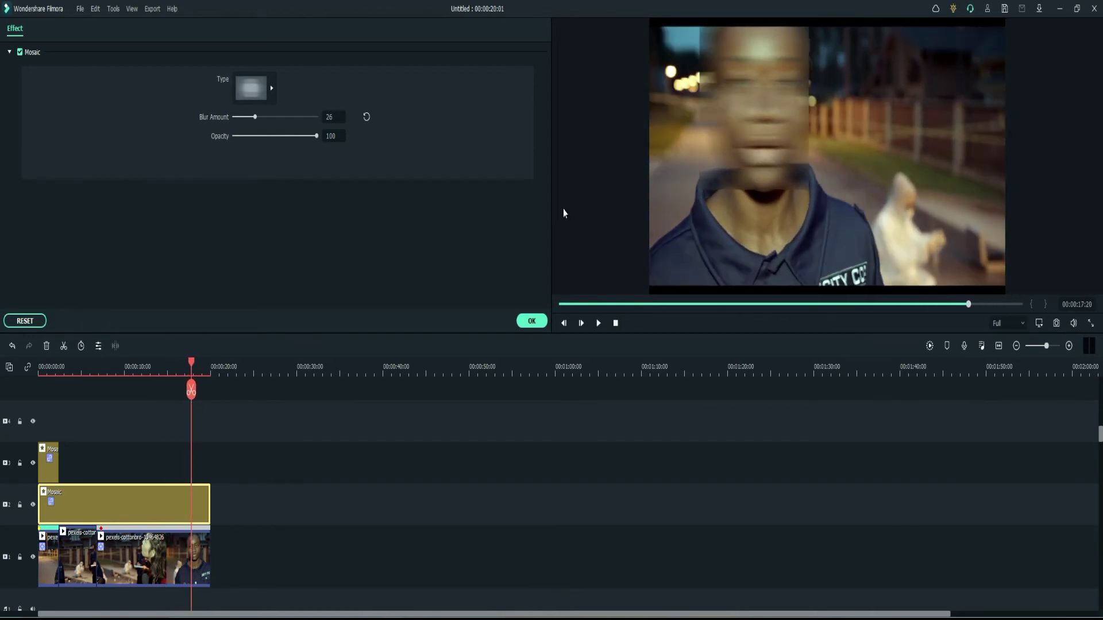
Drag the mosaic's bottom-right corner outward, then scrub and play through to the end
left_click(760, 132)
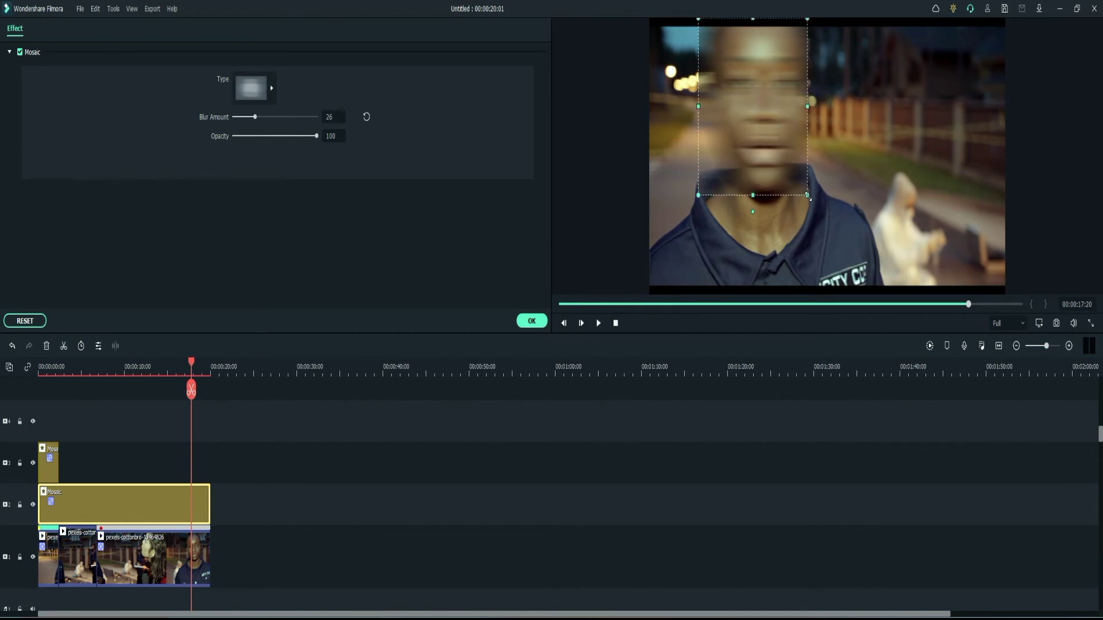
left_click_drag(809, 197, 821, 218)
left_click_drag(194, 366, 97, 389)
key("space")
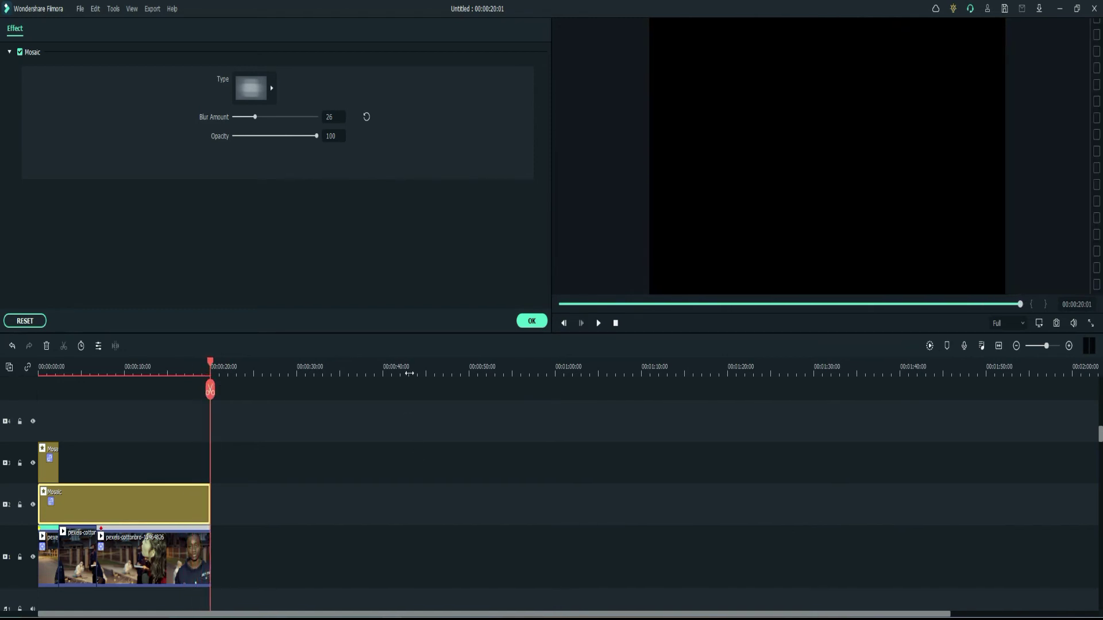
Align the track-2 Mosaic clip to 00:00:06:21–00:00:20:00 and replay from the start
left_click_drag(212, 364, 38, 391)
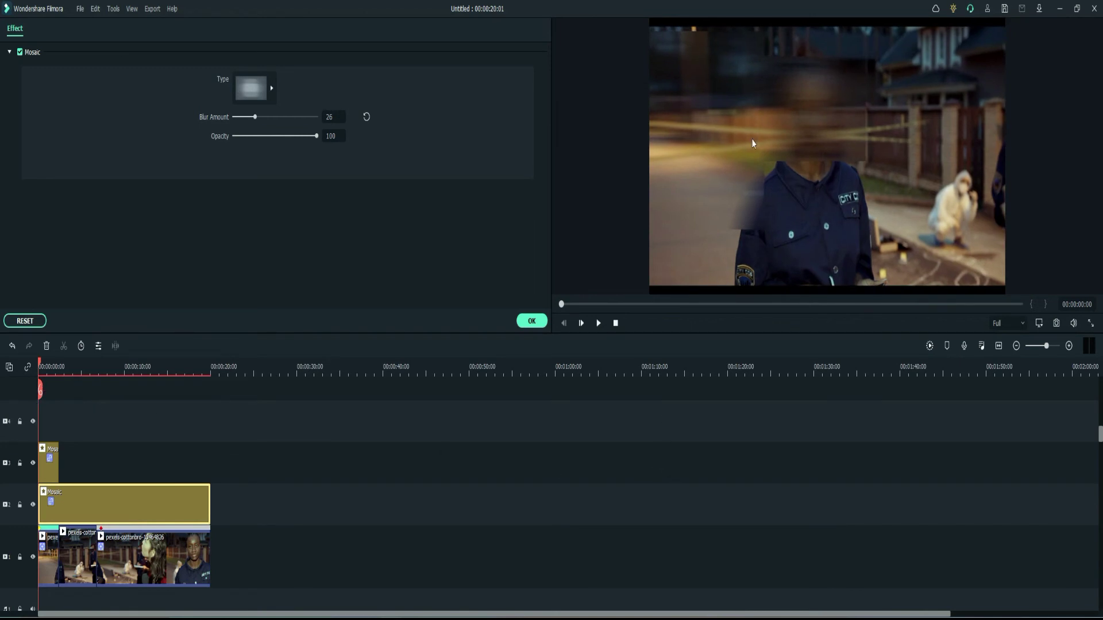
left_click_drag(125, 495, 191, 514)
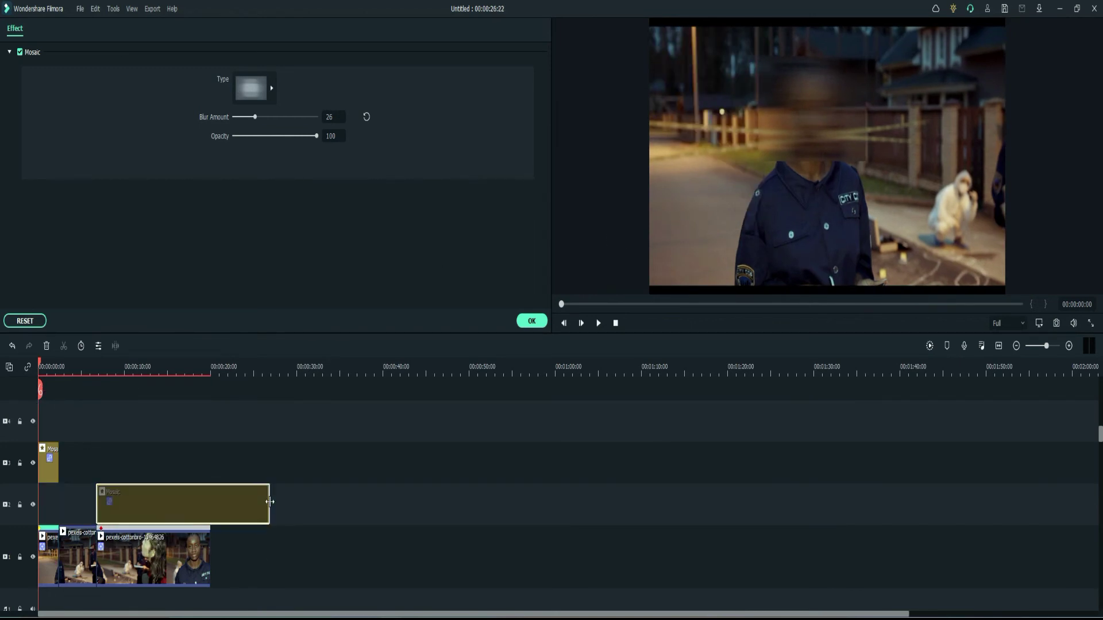
left_click_drag(268, 506, 211, 506)
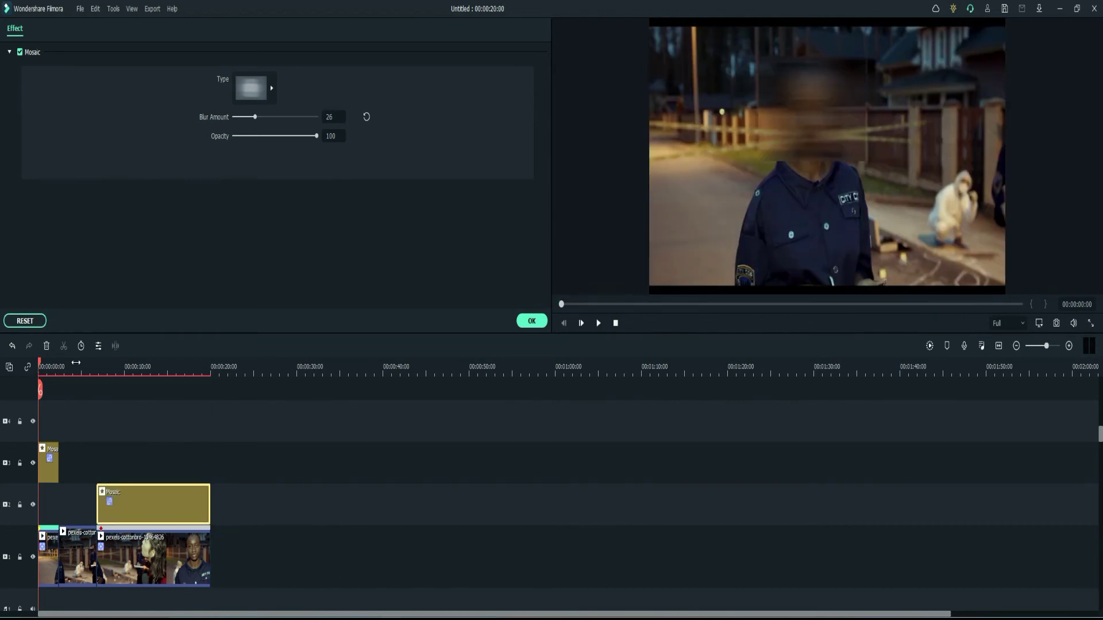
key("space")
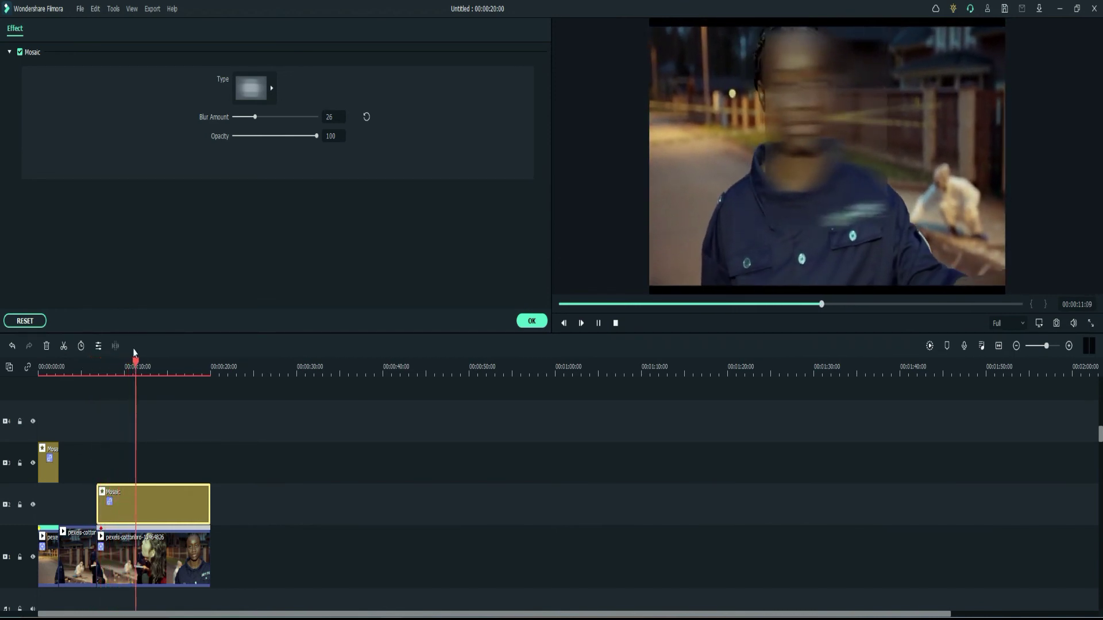
Pause near 00:00:12:19, return to 00:00:10:21, nudge the mosaic up-left, then check coverage at 00:00:14:21
key("space")
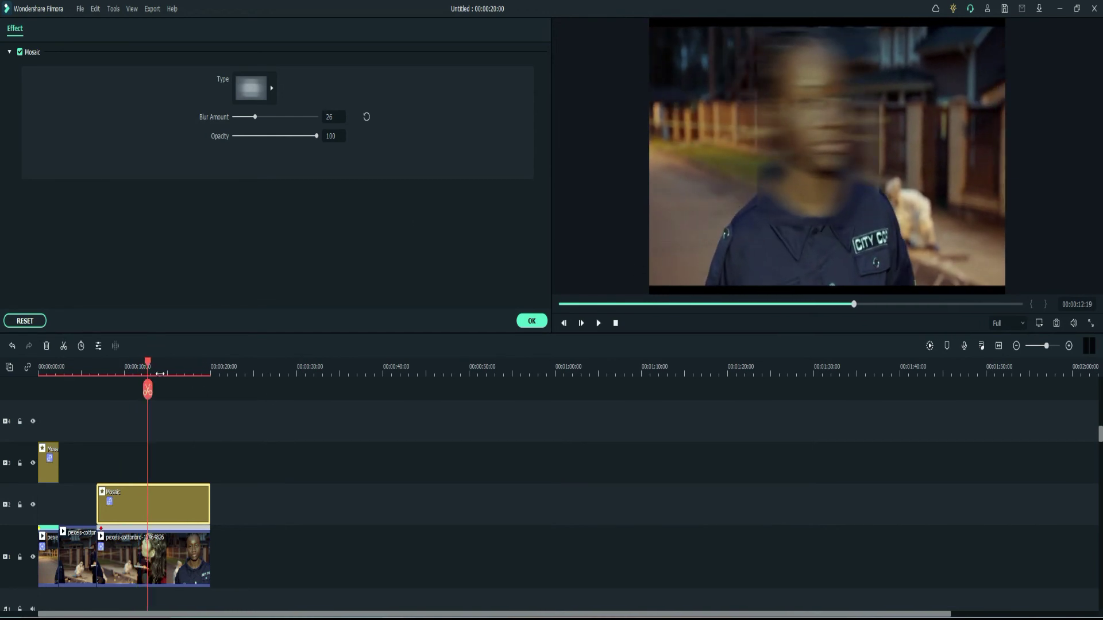
left_click_drag(148, 366, 125, 374)
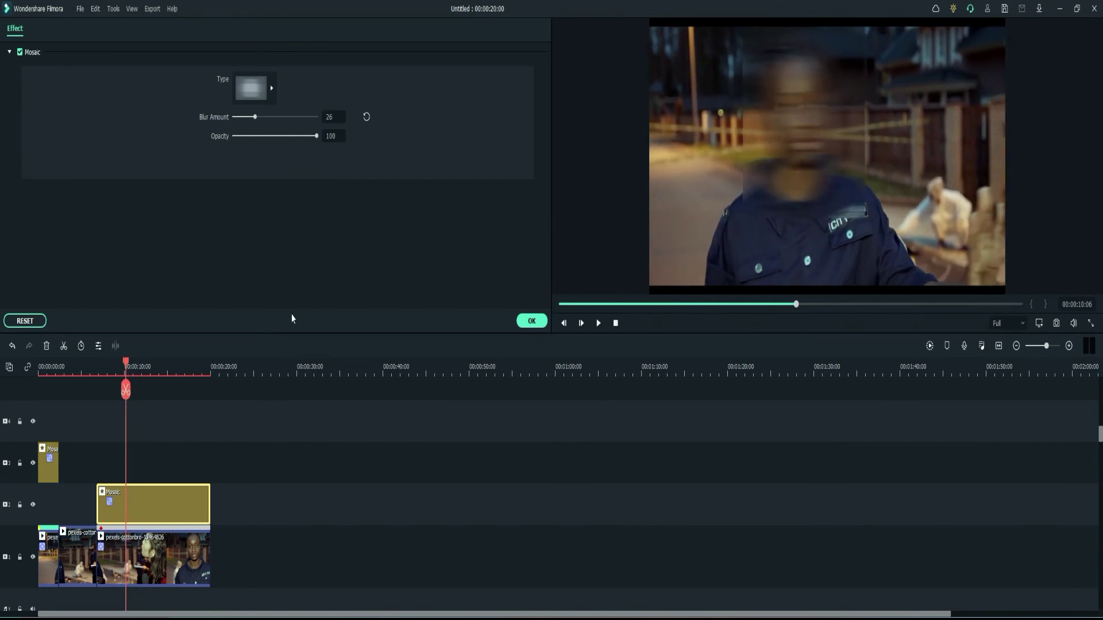
left_click_drag(127, 368, 132, 368)
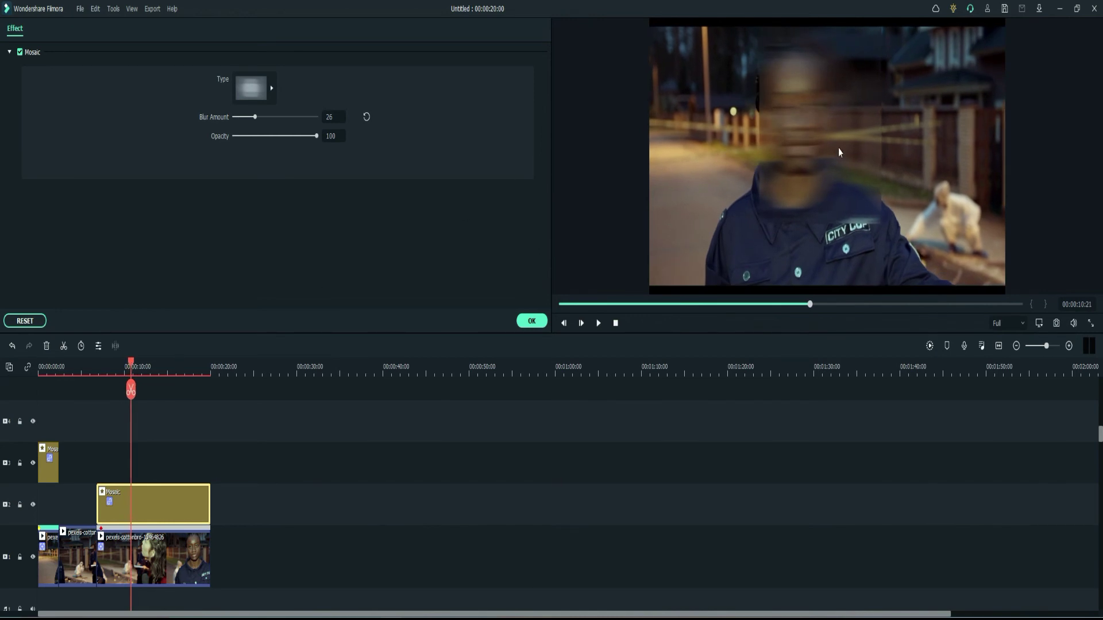
left_click_drag(832, 147, 812, 134)
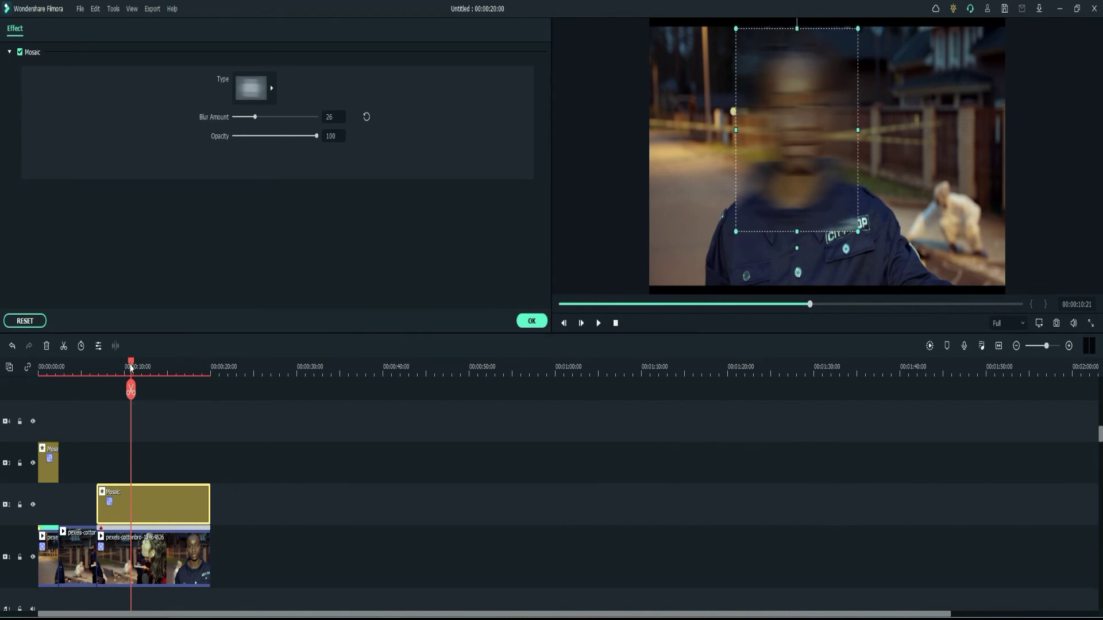
left_click_drag(131, 366, 99, 388)
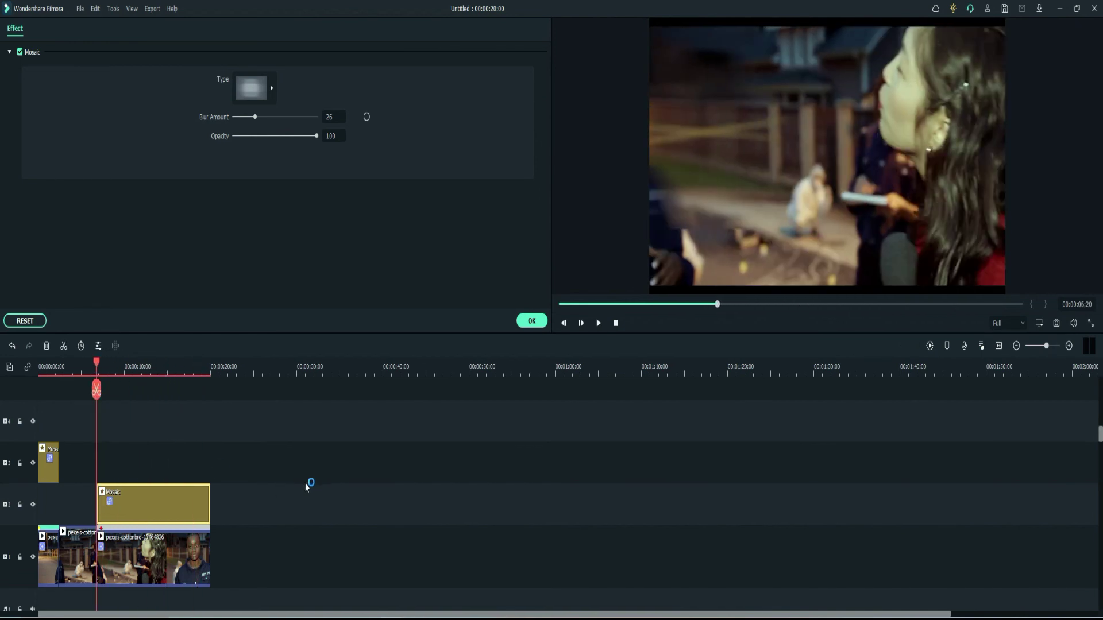
key("space")
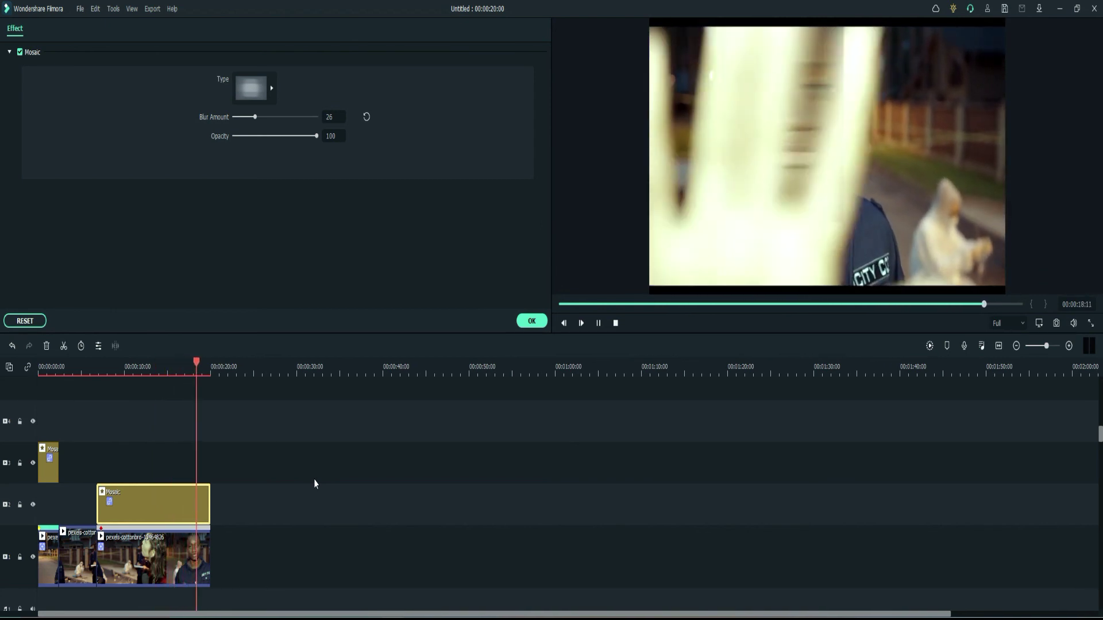
key("space")
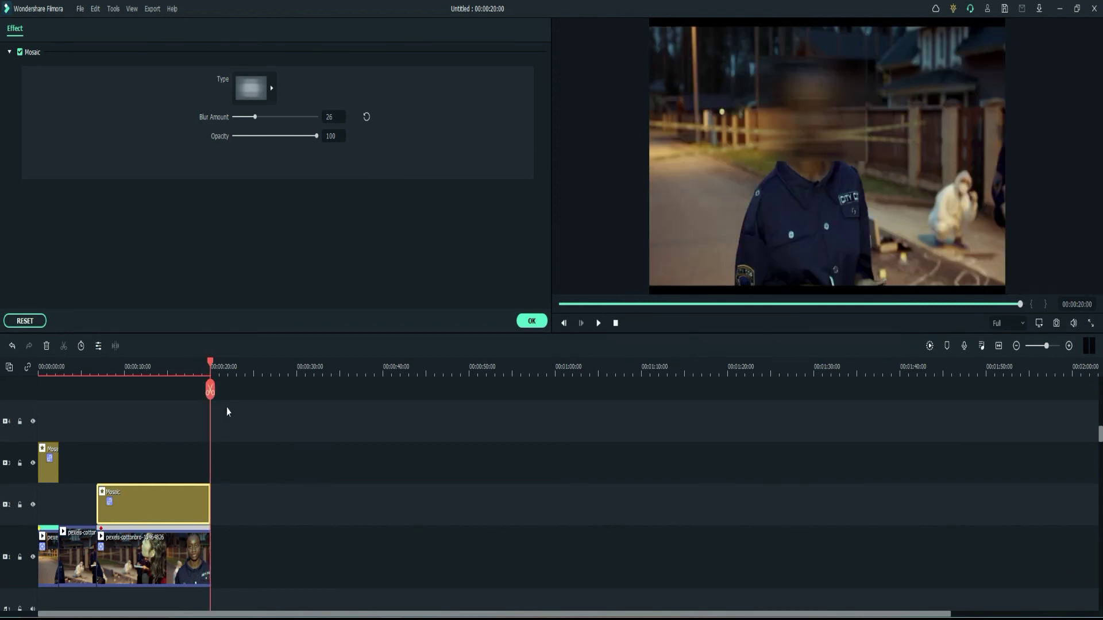